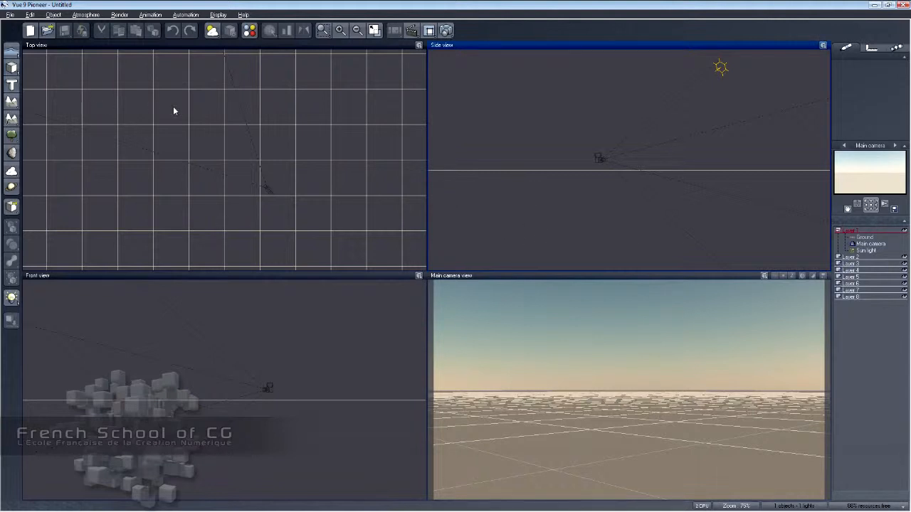
Add a cube primitive to the empty scene and turn it into a metablob
{"action": "left_click", "coordinate": [12, 67]}
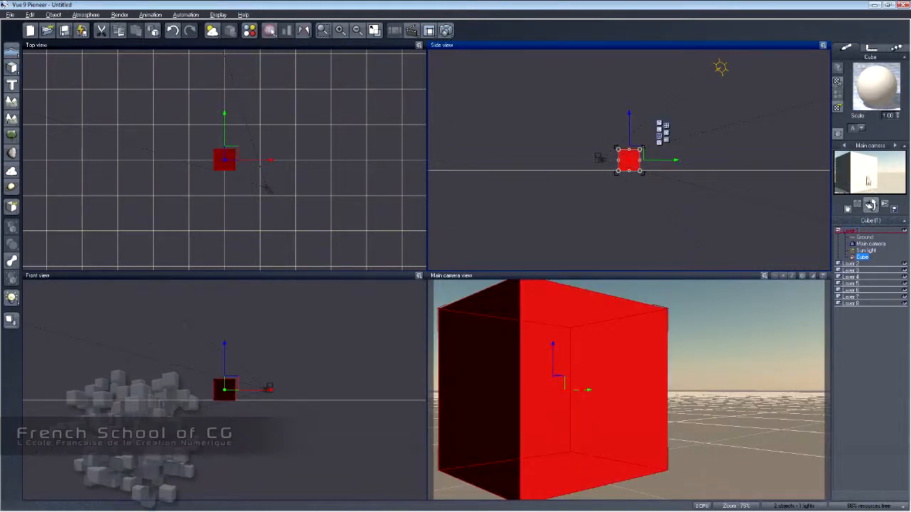
{"action": "left_click_drag", "start_coordinate": [858, 216], "coordinate": [860, 222]}
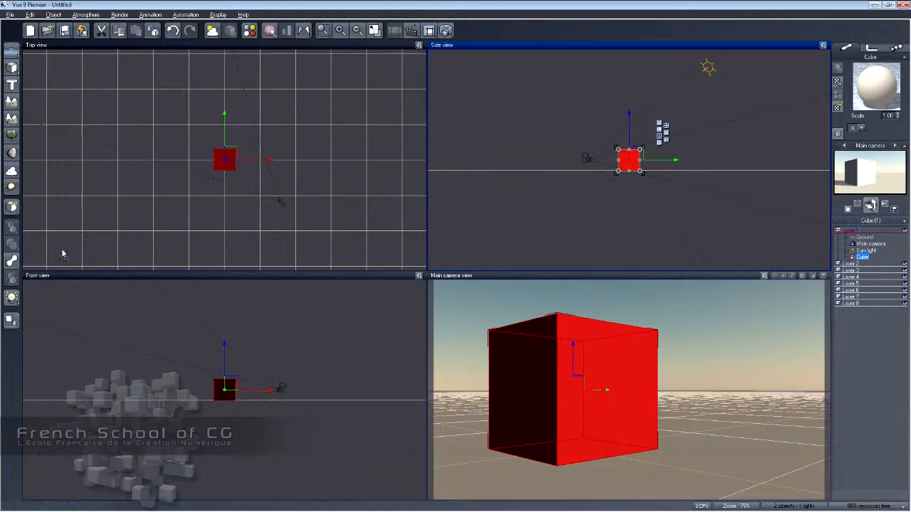
{"action": "left_click", "coordinate": [12, 262]}
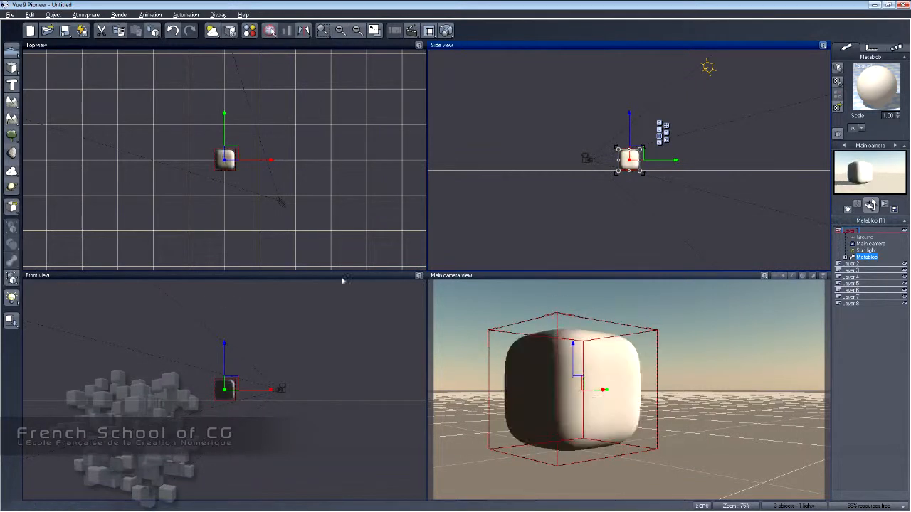
Try an envelope distance of 62% and an intensity of 97% for the cube's metablob
{"action": "left_click", "coordinate": [610, 384]}
{"action": "right_click_drag", "start_coordinate": [610, 384], "coordinate": [634, 377]}
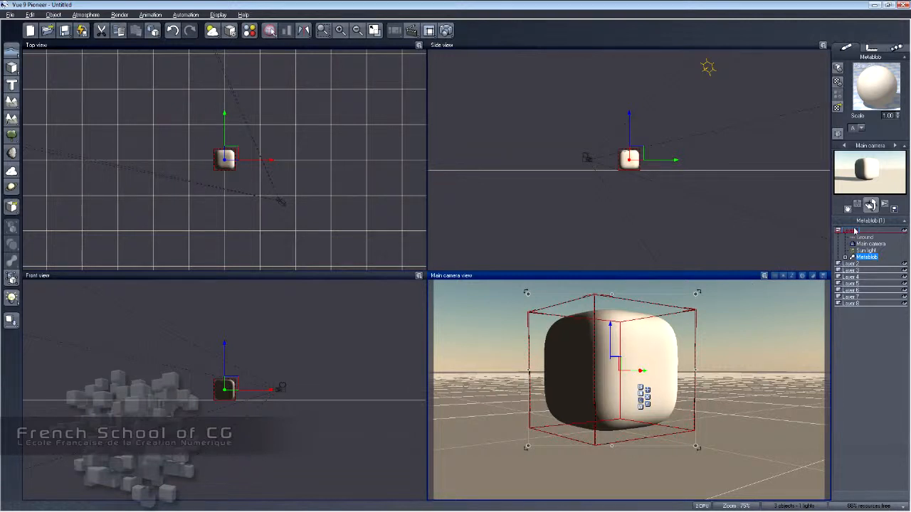
{"action": "left_click_drag", "start_coordinate": [871, 206], "coordinate": [641, 358]}
{"action": "left_click_drag", "start_coordinate": [565, 370], "coordinate": [690, 363]}
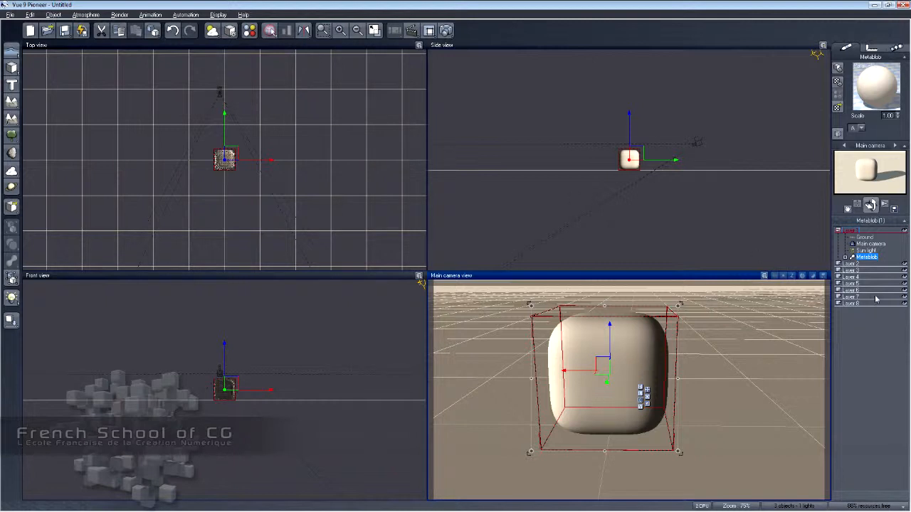
{"action": "right_click", "coordinate": [863, 258]}
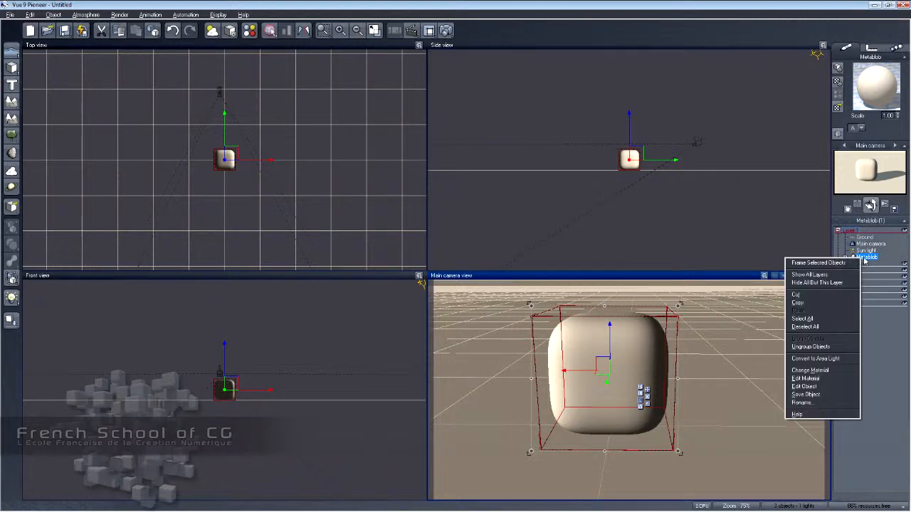
{"action": "left_click", "coordinate": [818, 388]}
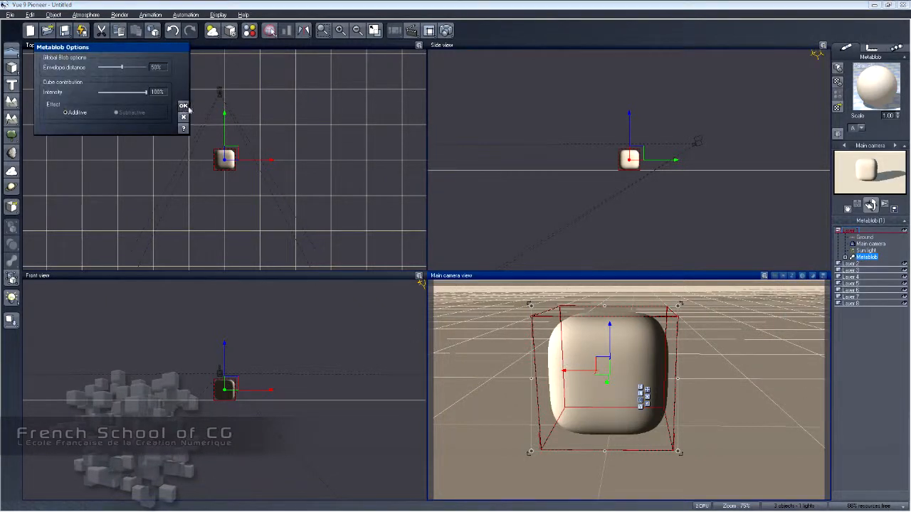
{"action": "left_click_drag", "start_coordinate": [123, 67], "coordinate": [144, 92]}
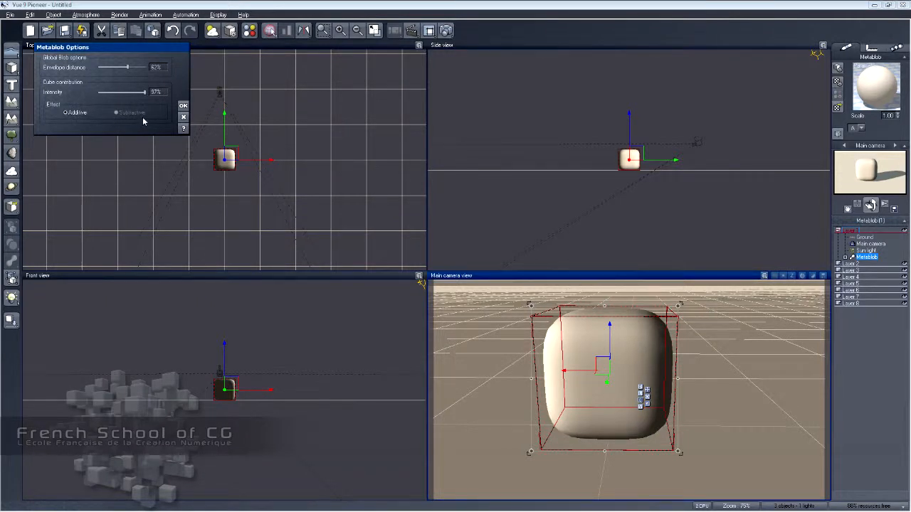
{"action": "left_click", "coordinate": [183, 117]}
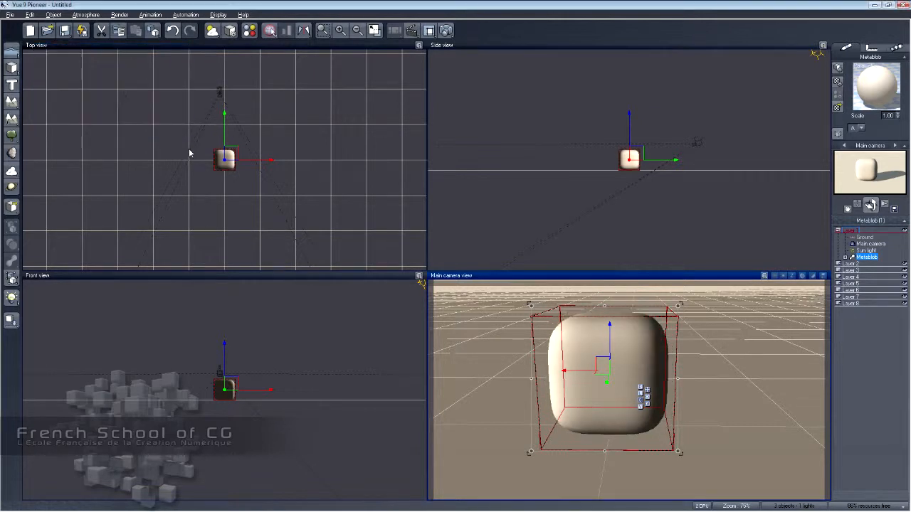
Add a torus primitive and raise it so that it overlaps the upper part of the metablob like a handle
{"action": "left_click", "coordinate": [14, 69]}
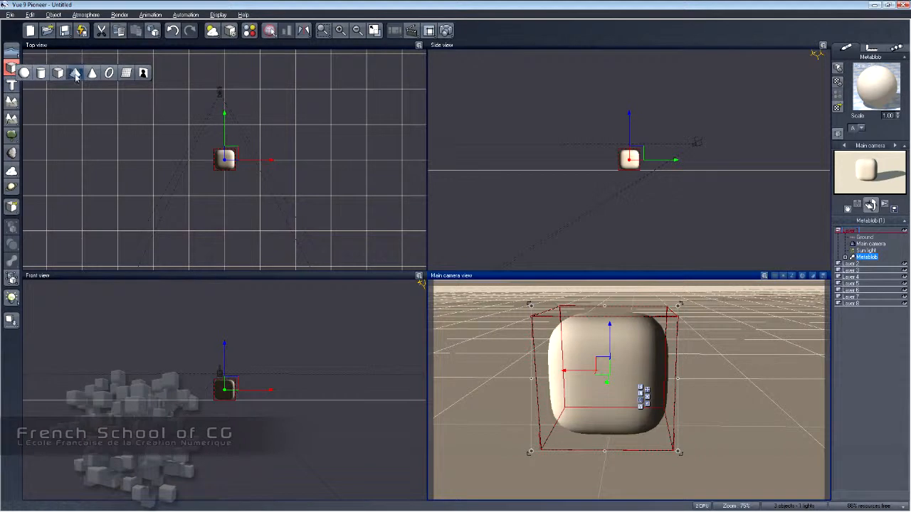
{"action": "left_click", "coordinate": [110, 74]}
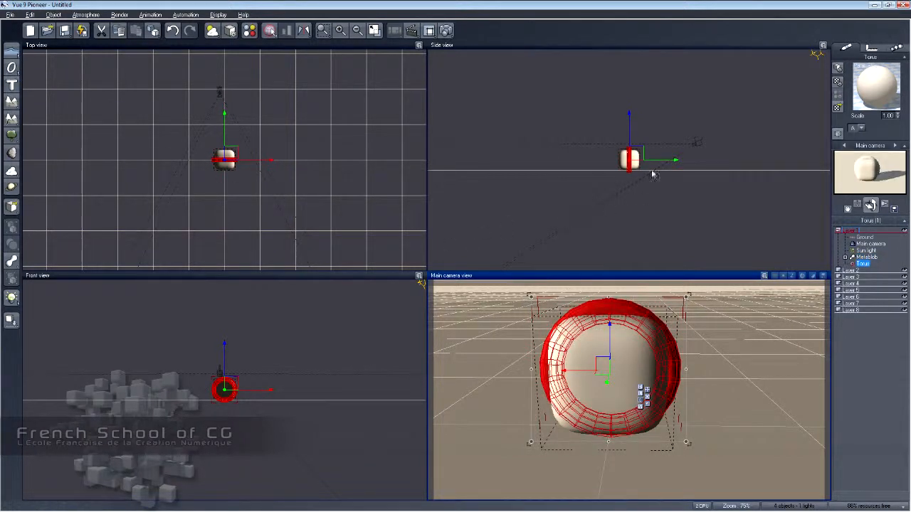
{"action": "mouse_move", "coordinate": [642, 151]}
{"action": "left_mouse_down"}
{"action": "mouse_move", "coordinate": [651, 147]}
{"action": "mouse_move", "coordinate": [642, 141]}
{"action": "left_mouse_up"}
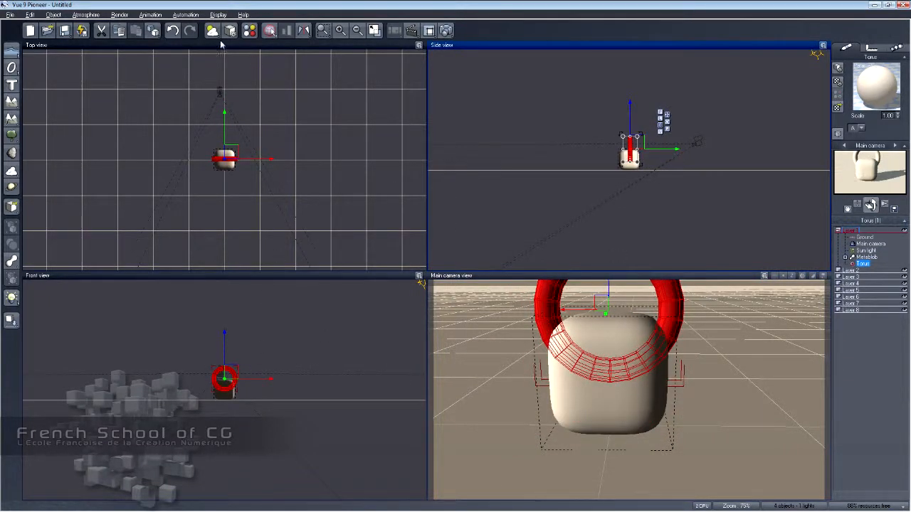
Render the main camera view to examine how the separate torus meets the metablob
{"action": "right_click", "coordinate": [863, 264]}
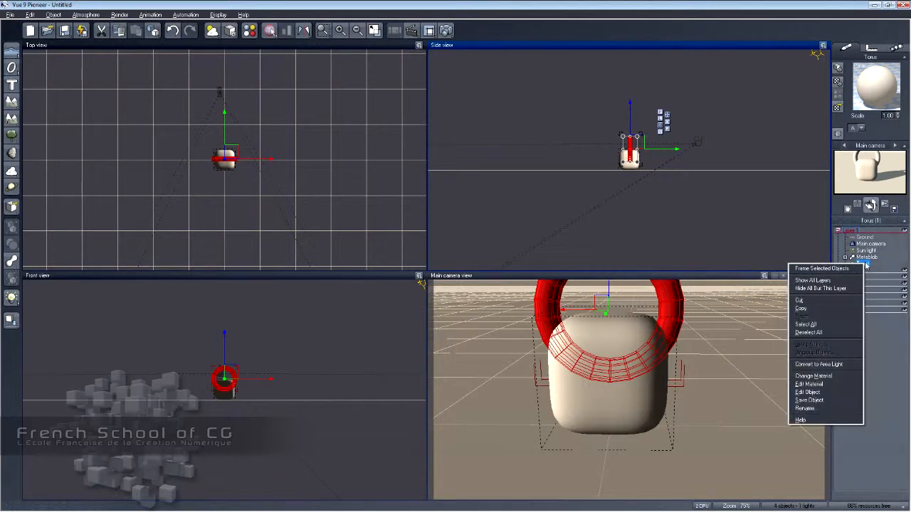
{"action": "left_click", "coordinate": [822, 268]}
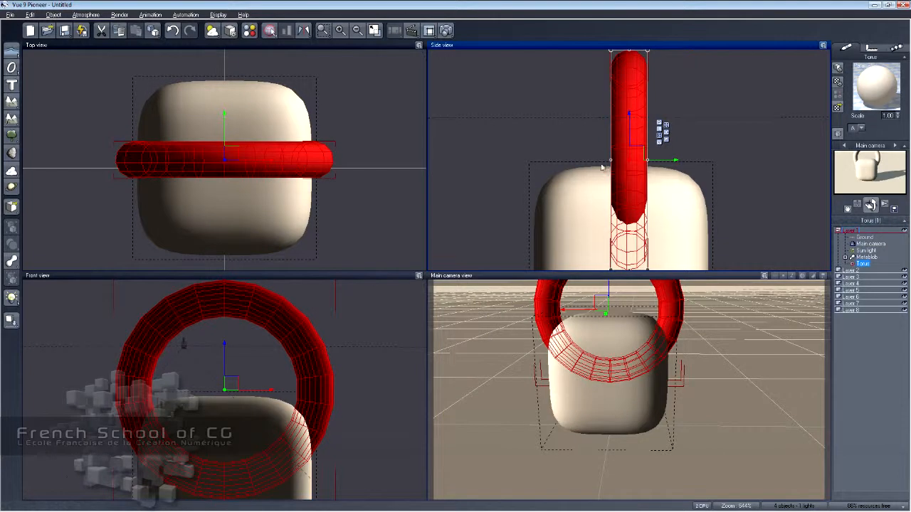
{"action": "scroll", "coordinate": [601, 177], "scroll_direction": "down", "scroll_amount": 3}
{"action": "right_click_drag", "start_coordinate": [655, 355], "coordinate": [677, 414]}
{"action": "left_click", "coordinate": [652, 417]}
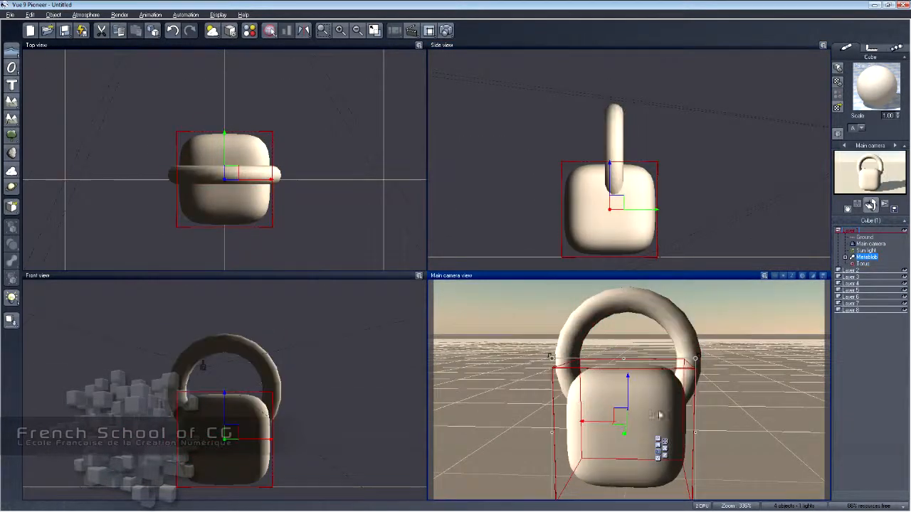
{"action": "left_click_drag", "start_coordinate": [869, 205], "coordinate": [704, 206]}
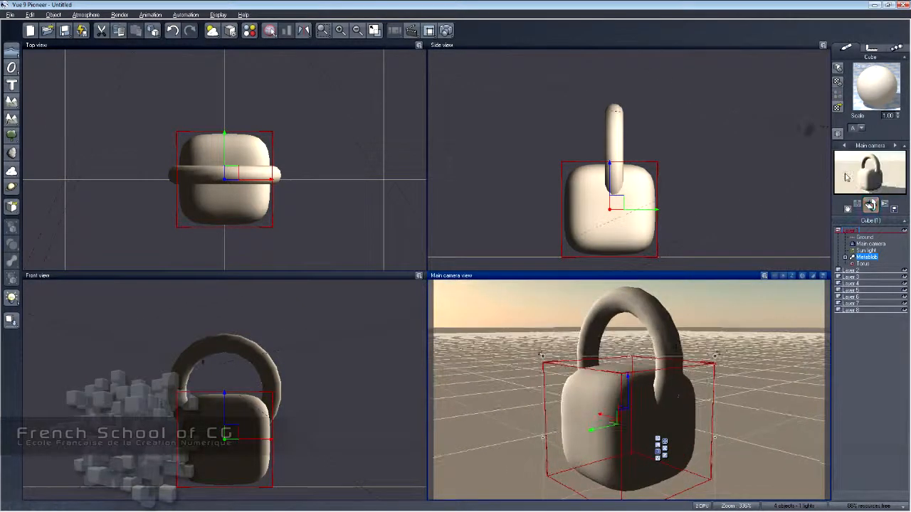
{"action": "left_click", "coordinate": [446, 30]}
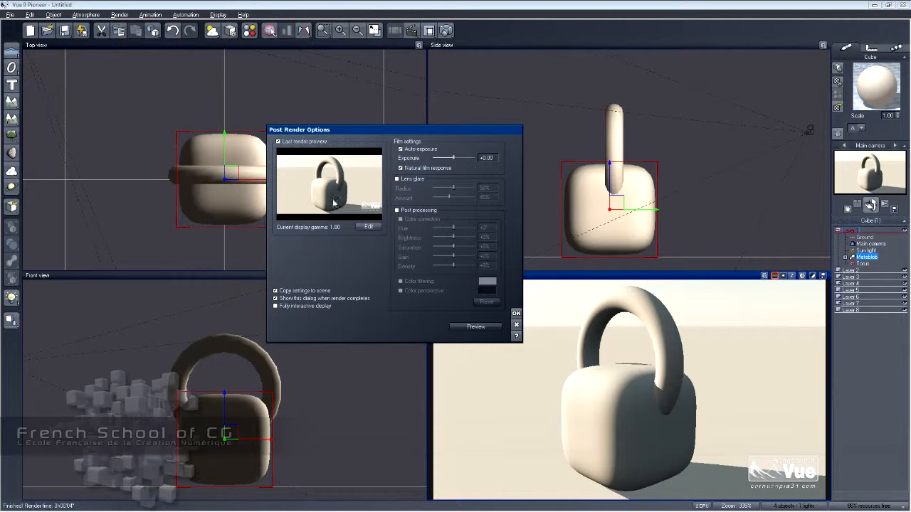
{"action": "left_click", "coordinate": [517, 325]}
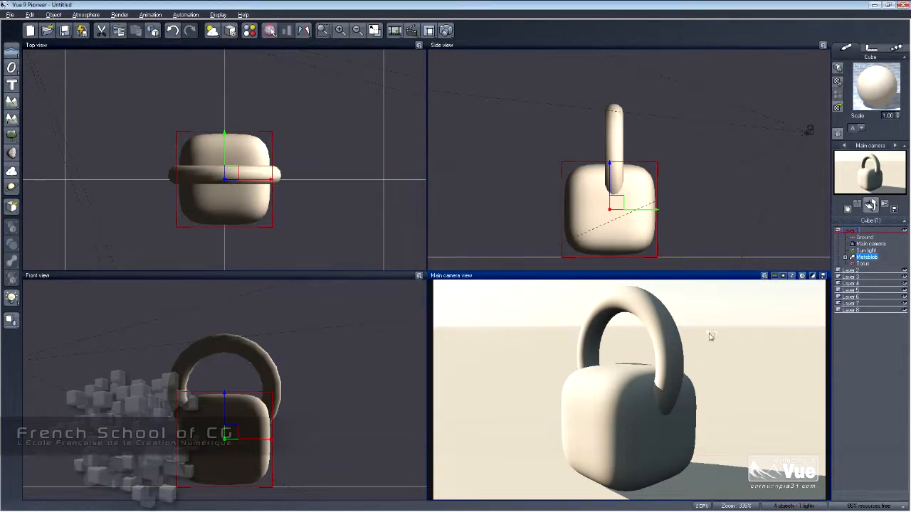
Move the torus into the Metablob group alongside the cube and render the blended shape in the main camera view
{"action": "left_click", "coordinate": [845, 257]}
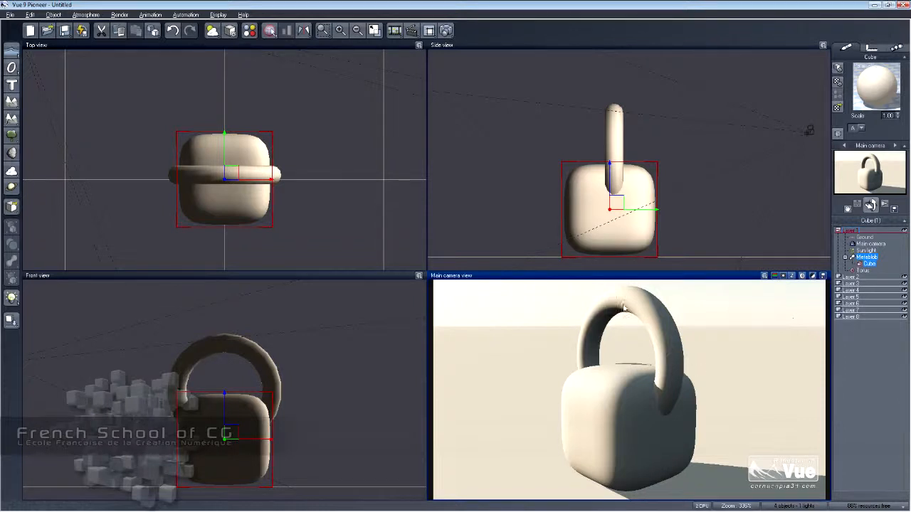
{"action": "left_click", "coordinate": [868, 271]}
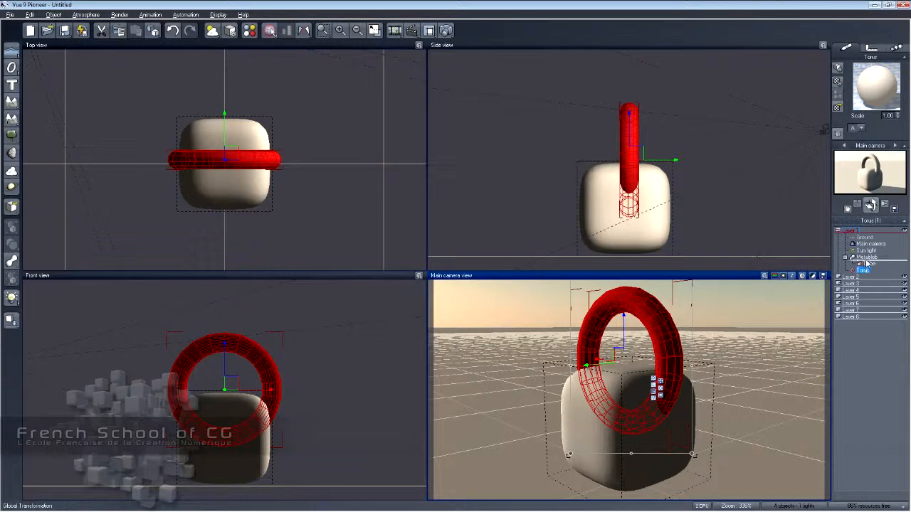
{"action": "left_click", "coordinate": [867, 258]}
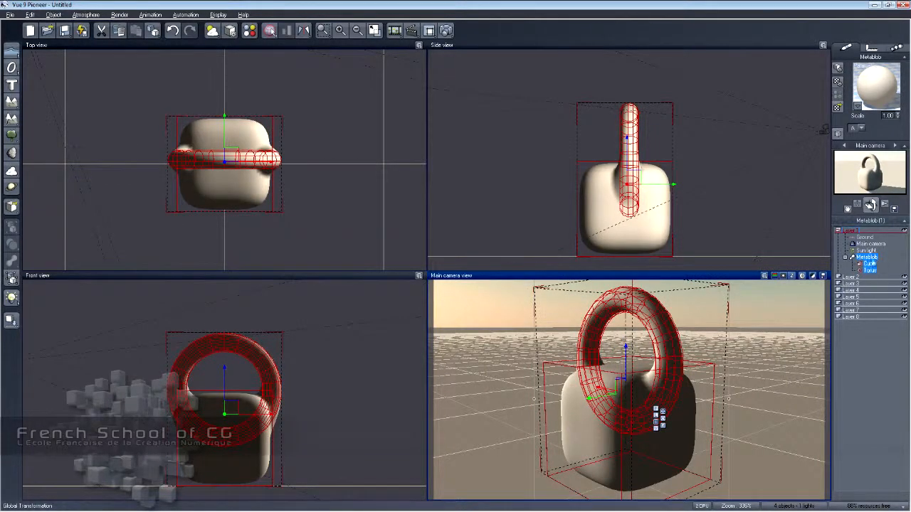
{"action": "left_click", "coordinate": [445, 31]}
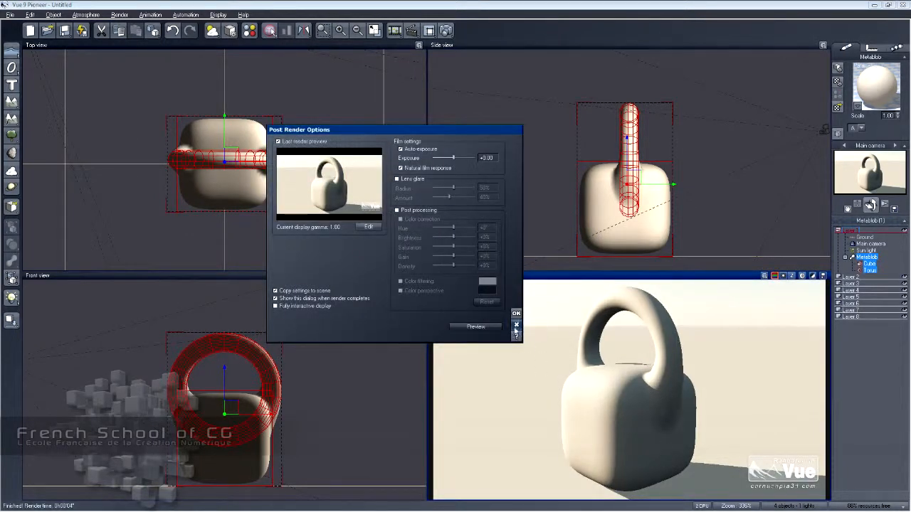
{"action": "left_click", "coordinate": [517, 313]}
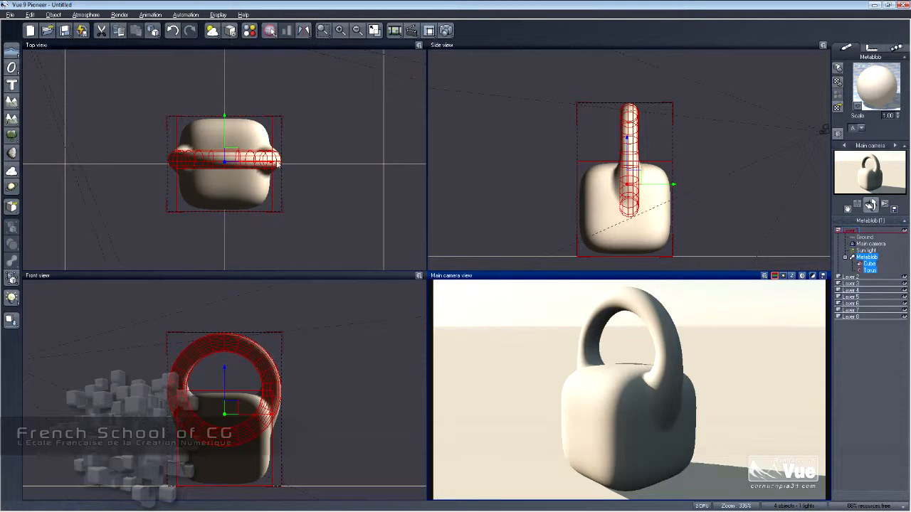
Set the combined metablob's envelope distance to 92% and its mixed objects contribution intensity to 53%
{"action": "right_click", "coordinate": [869, 263]}
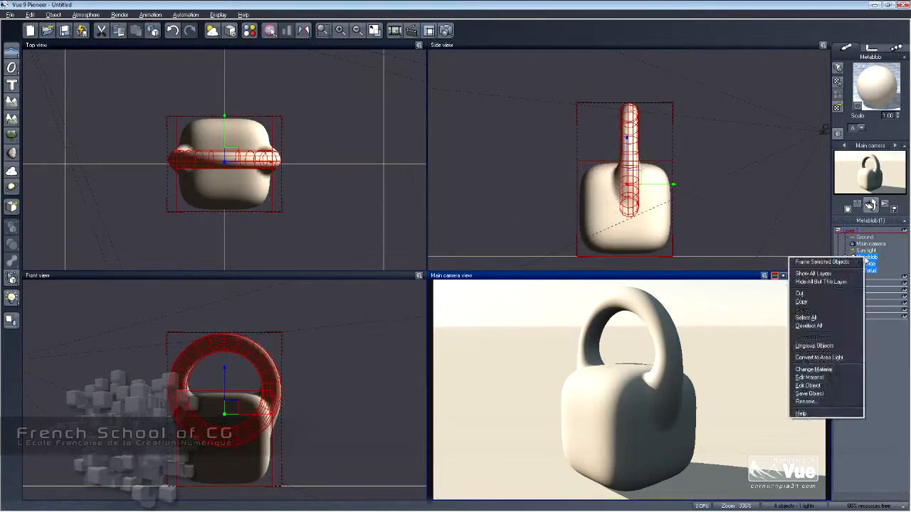
{"action": "left_click", "coordinate": [825, 386]}
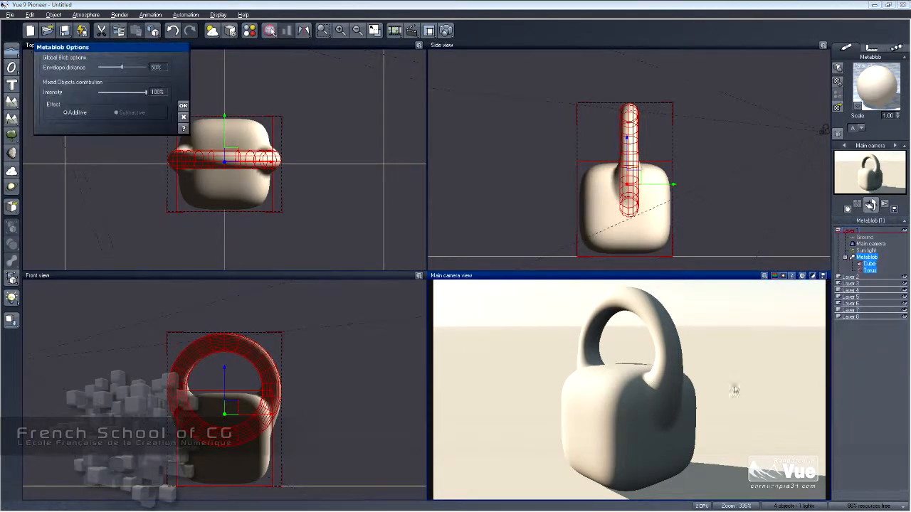
{"action": "left_click_drag", "start_coordinate": [120, 66], "coordinate": [143, 67]}
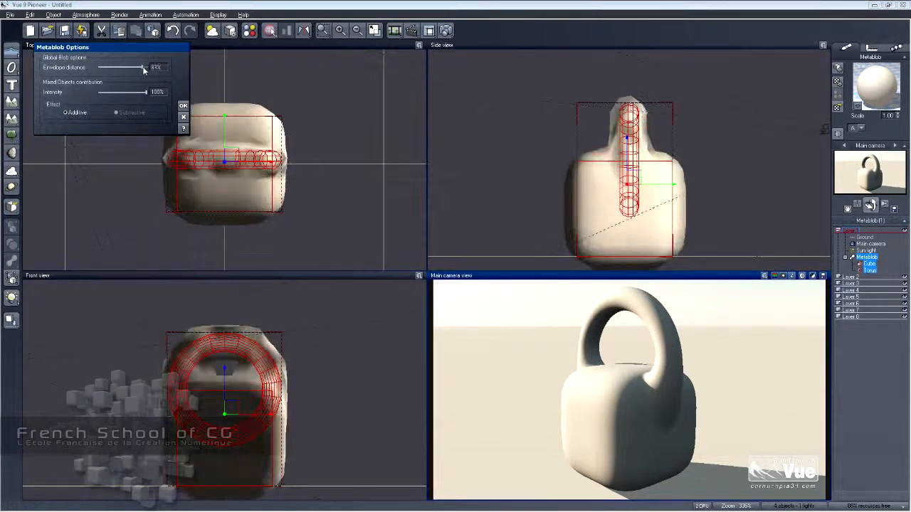
{"action": "right_click_drag", "start_coordinate": [701, 347], "coordinate": [702, 356]}
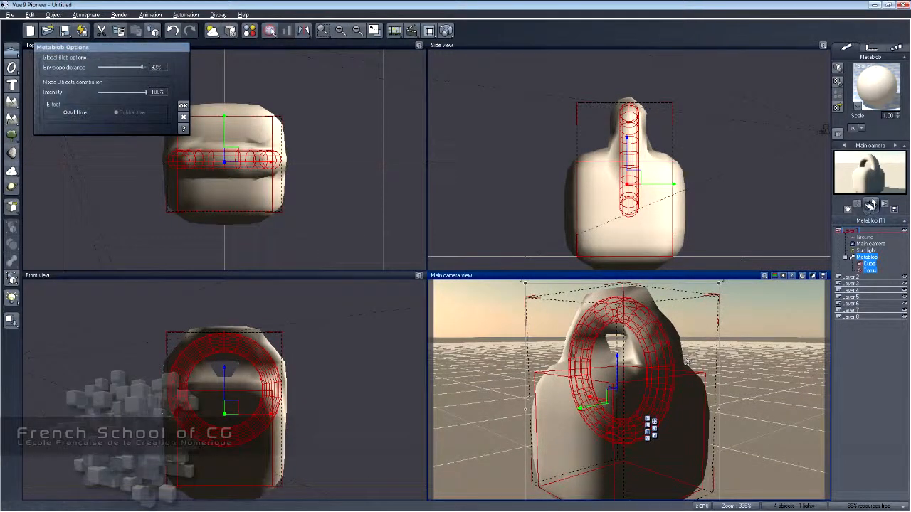
{"action": "left_click_drag", "start_coordinate": [146, 93], "coordinate": [122, 100]}
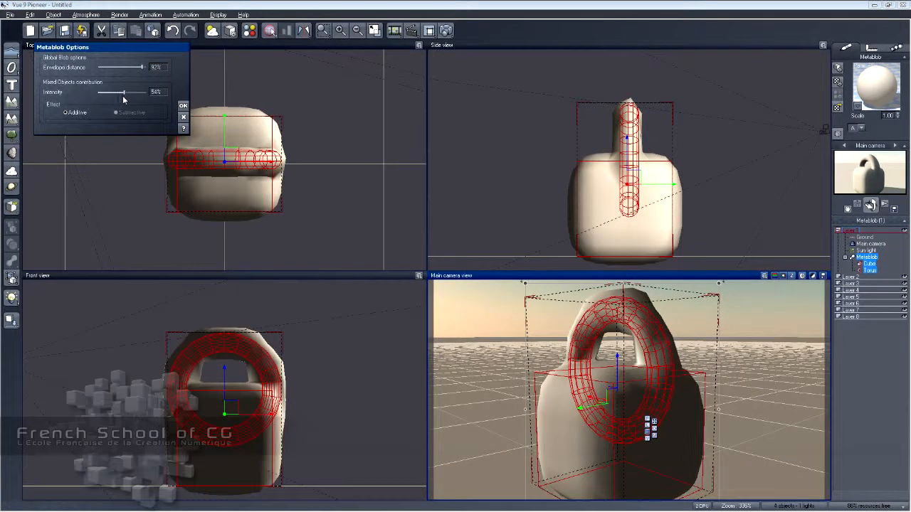
{"action": "left_click_drag", "start_coordinate": [869, 174], "coordinate": [886, 185]}
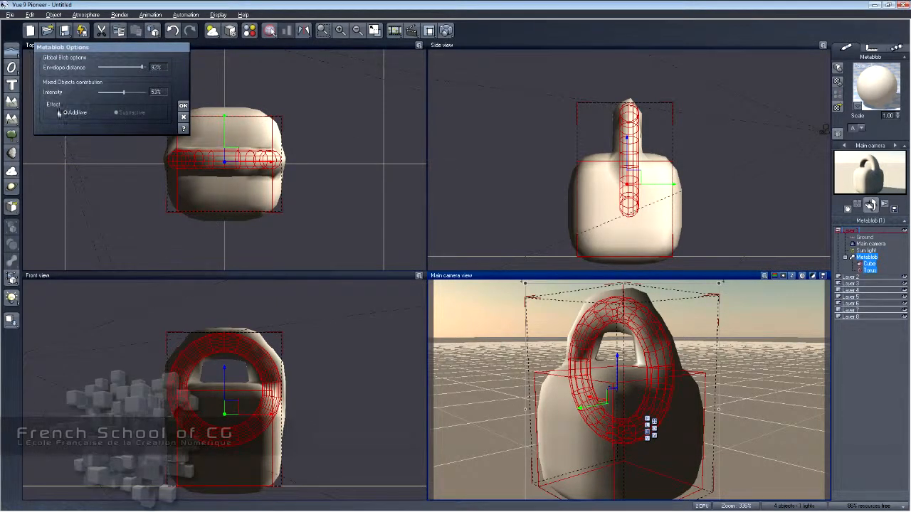
{"action": "left_click", "coordinate": [183, 106]}
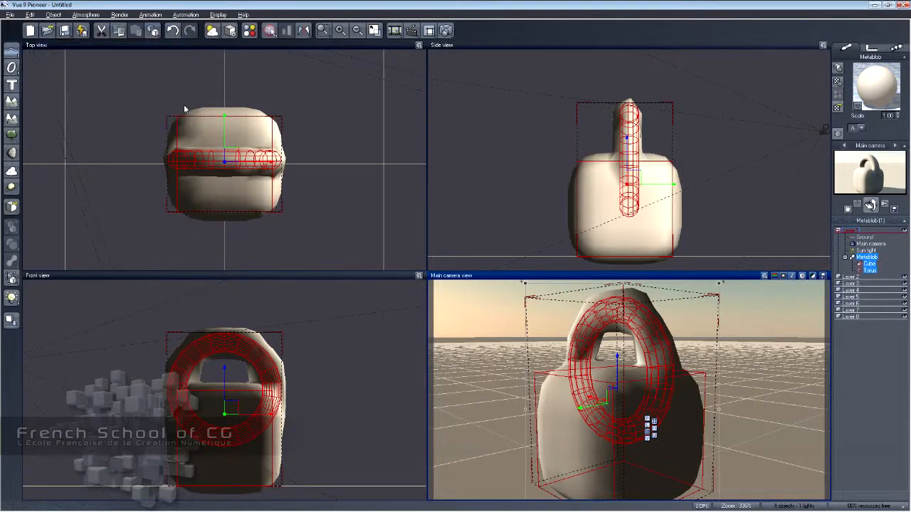
Edit the torus inside the Metablob group and set its thickness to 0.27
{"action": "left_click", "coordinate": [881, 342]}
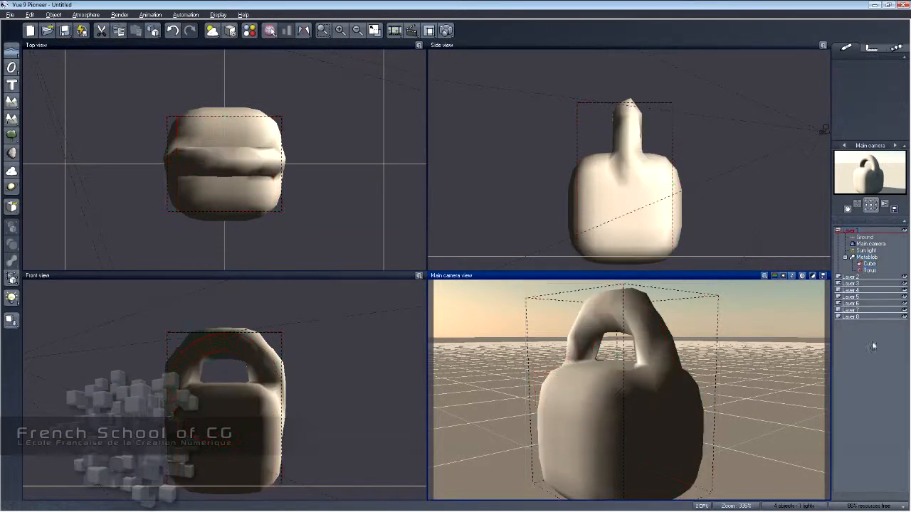
{"action": "left_click", "coordinate": [870, 270]}
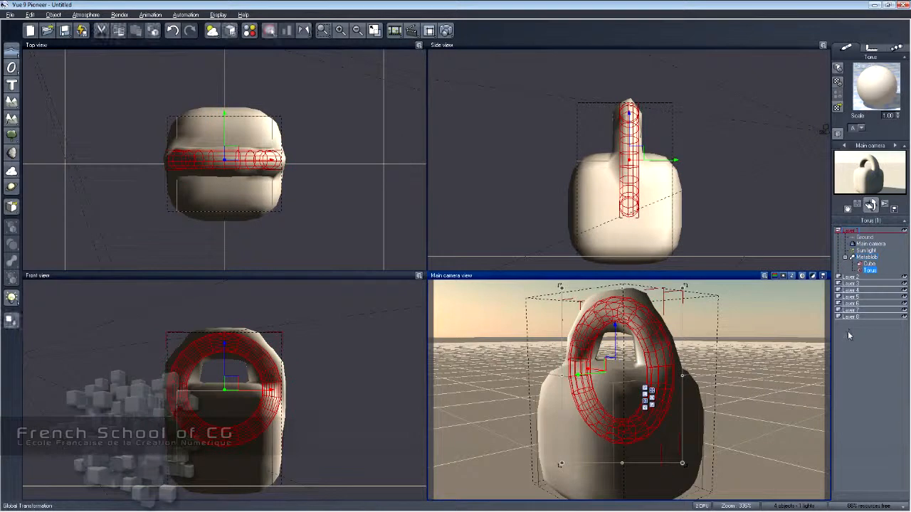
{"action": "right_click", "coordinate": [870, 271]}
{"action": "left_click", "coordinate": [819, 401]}
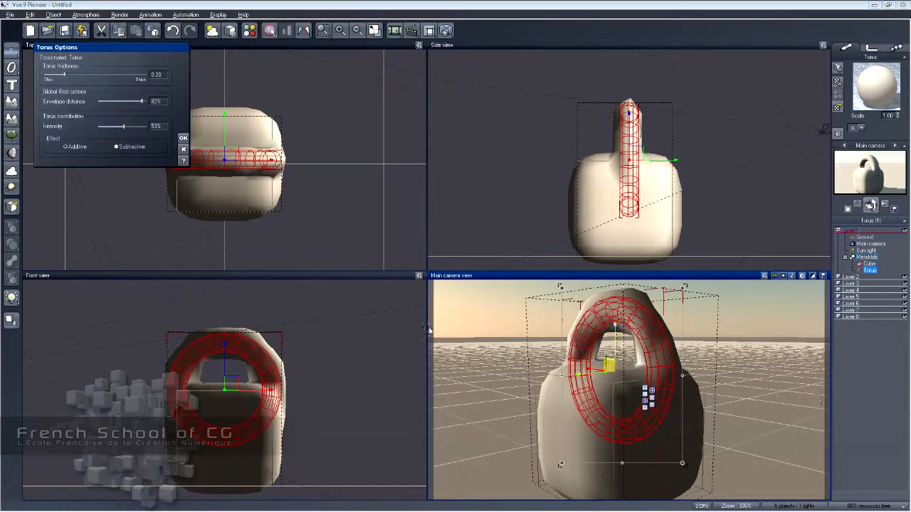
{"action": "left_click_drag", "start_coordinate": [138, 53], "coordinate": [173, 57]}
{"action": "left_click_drag", "start_coordinate": [101, 82], "coordinate": [136, 82]}
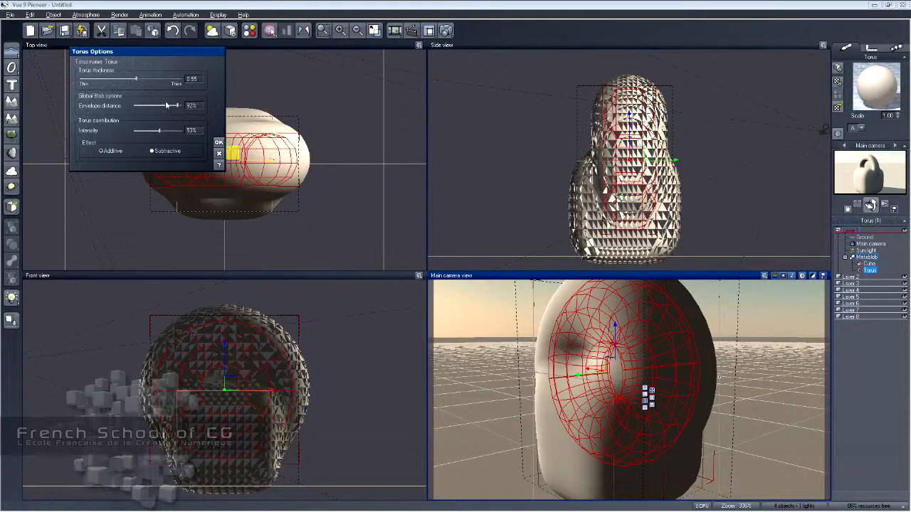
{"action": "left_click_drag", "start_coordinate": [136, 79], "coordinate": [106, 79]}
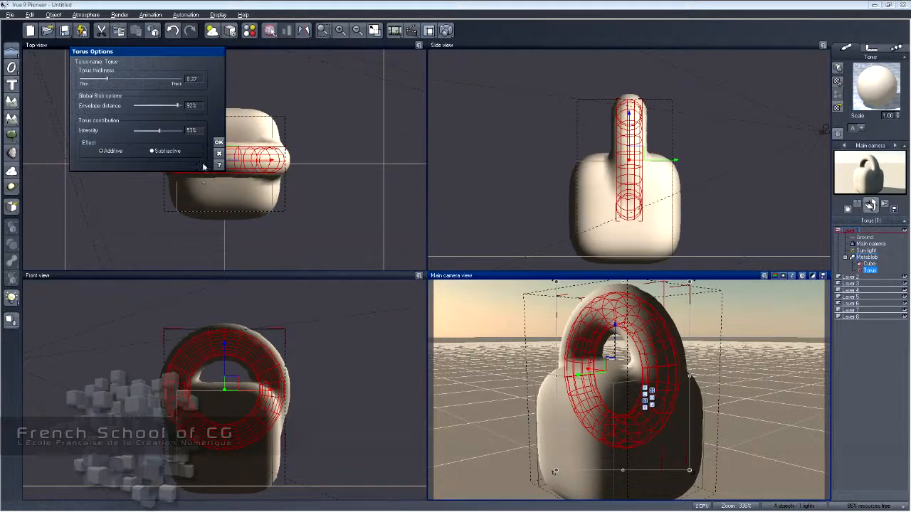
Try an envelope distance of 53% and a torus contribution intensity of 44%, refreshing the preview after each change
{"action": "left_click_drag", "start_coordinate": [176, 106], "coordinate": [161, 108]}
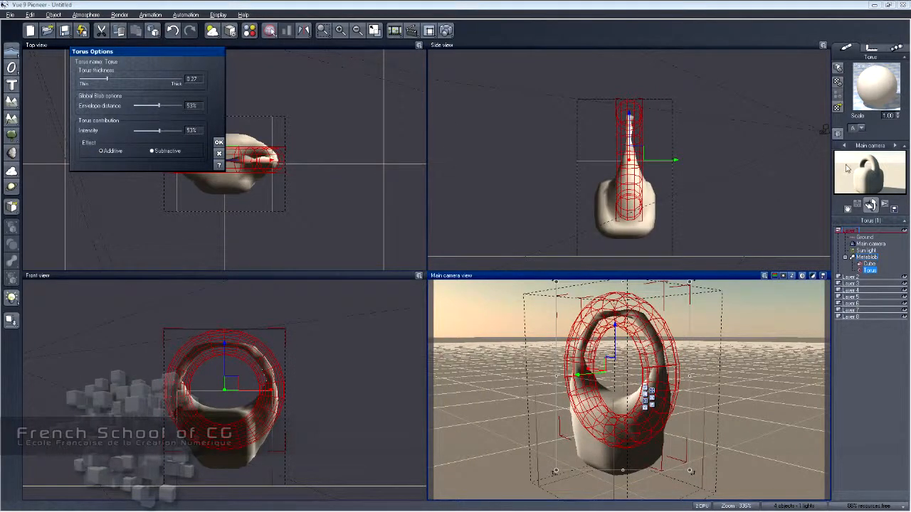
{"action": "left_click", "coordinate": [865, 187]}
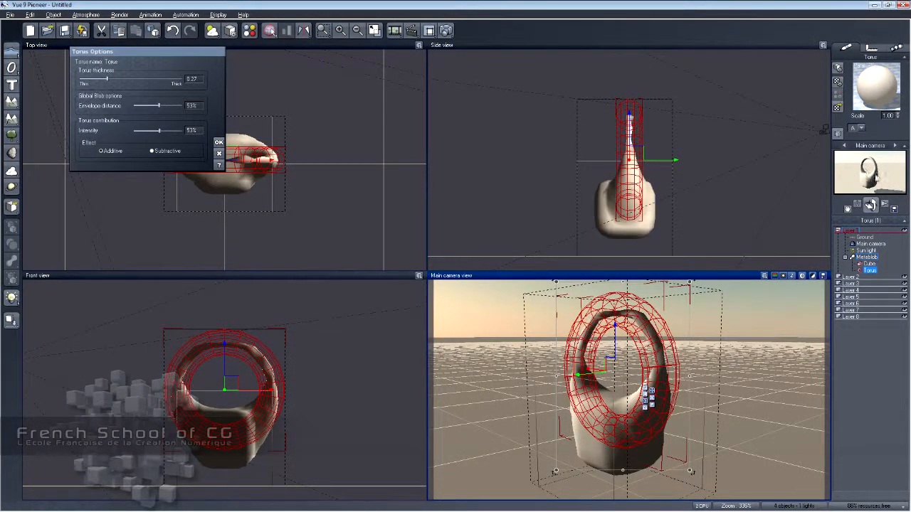
{"action": "mouse_move", "coordinate": [158, 131]}
{"action": "left_mouse_down"}
{"action": "mouse_move", "coordinate": [146, 130]}
{"action": "mouse_move", "coordinate": [163, 135]}
{"action": "mouse_move", "coordinate": [154, 136]}
{"action": "left_mouse_up"}
{"action": "left_click", "coordinate": [881, 183]}
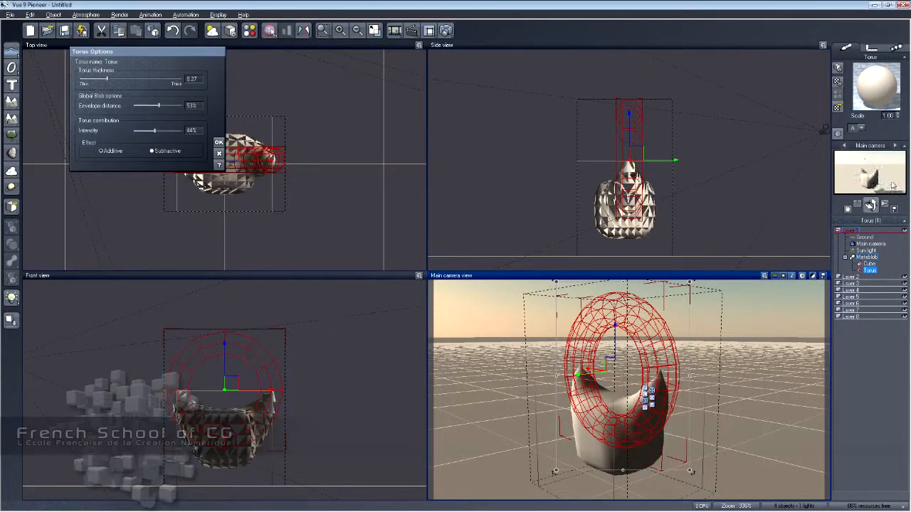
Set the envelope distance to 66% and the torus intensity to 60%, and switch the torus's effect to subtractive
{"action": "left_click_drag", "start_coordinate": [155, 131], "coordinate": [169, 109]}
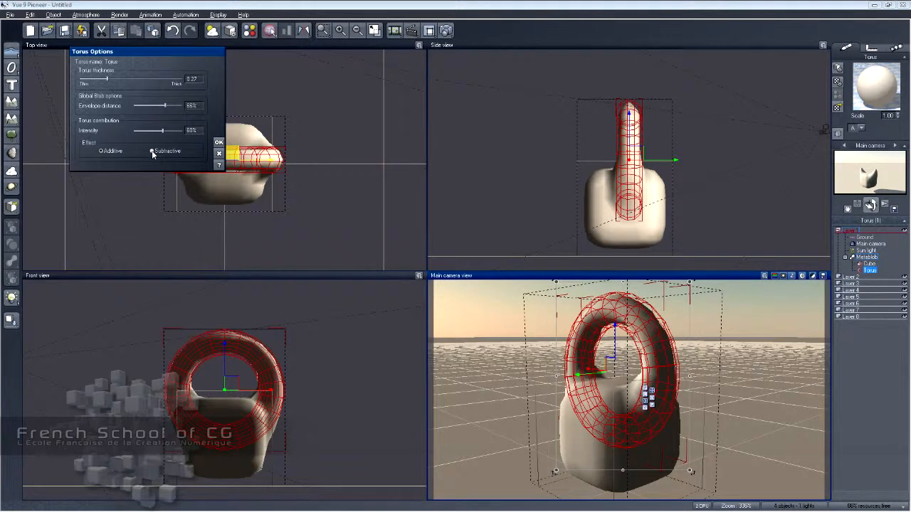
{"action": "left_click", "coordinate": [153, 151]}
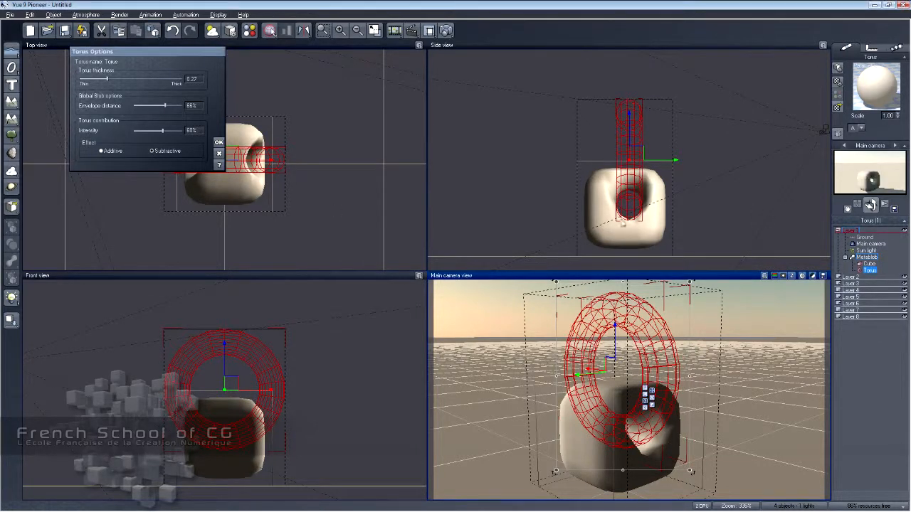
Render the main camera view to examine the cube carved by the subtractive torus, and close the torus options
{"action": "left_click", "coordinate": [446, 32]}
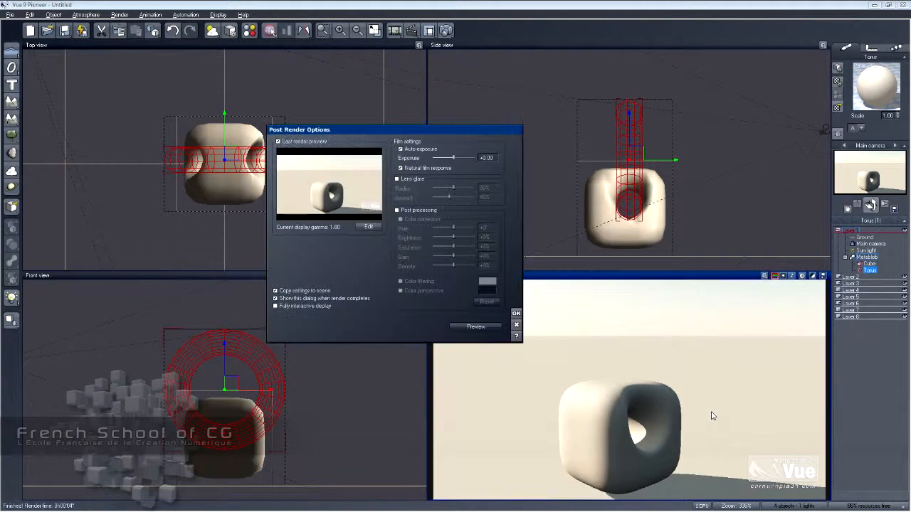
{"action": "left_click", "coordinate": [516, 314]}
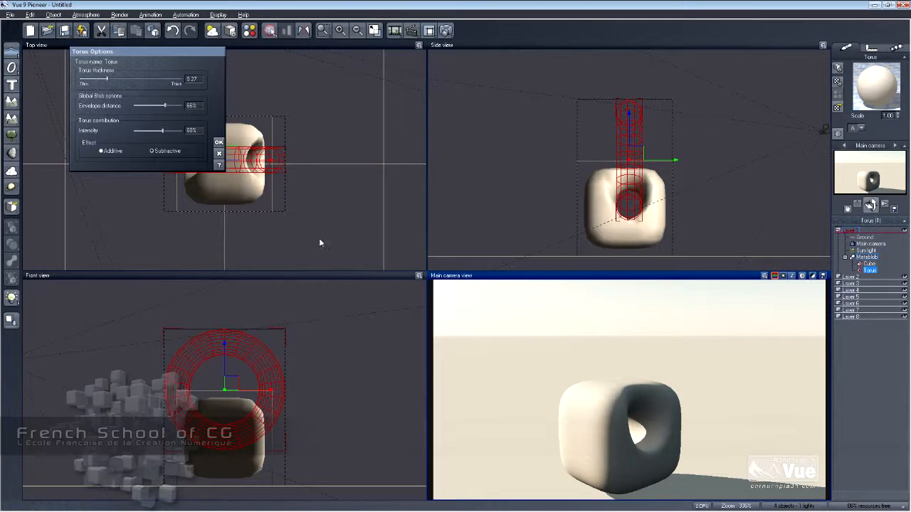
{"action": "left_click", "coordinate": [220, 166]}
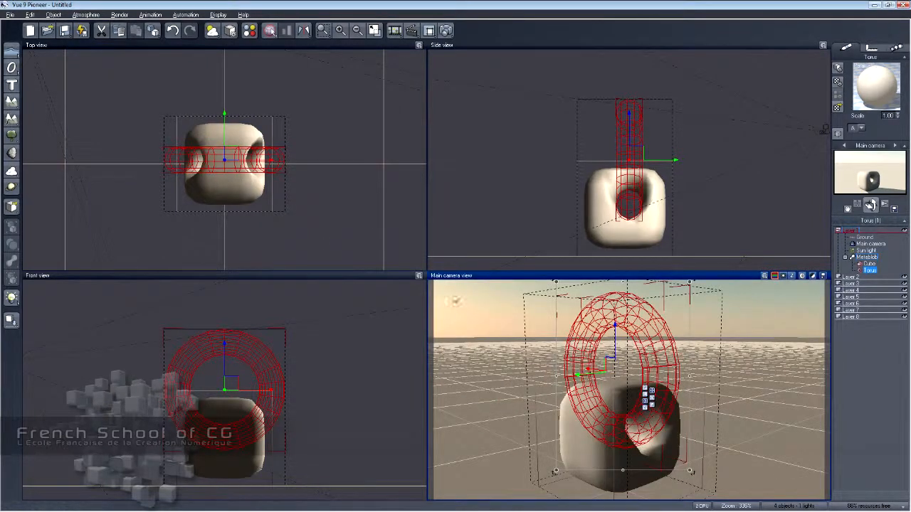
Delete the whole Metablob group and add a sphere primitive in its place
{"action": "left_click", "coordinate": [864, 257]}
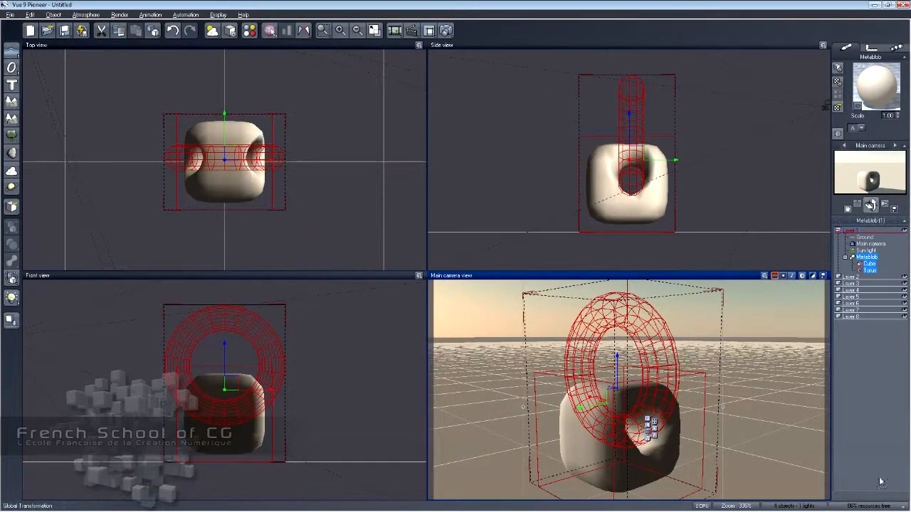
{"action": "key", "text": "Delete"}
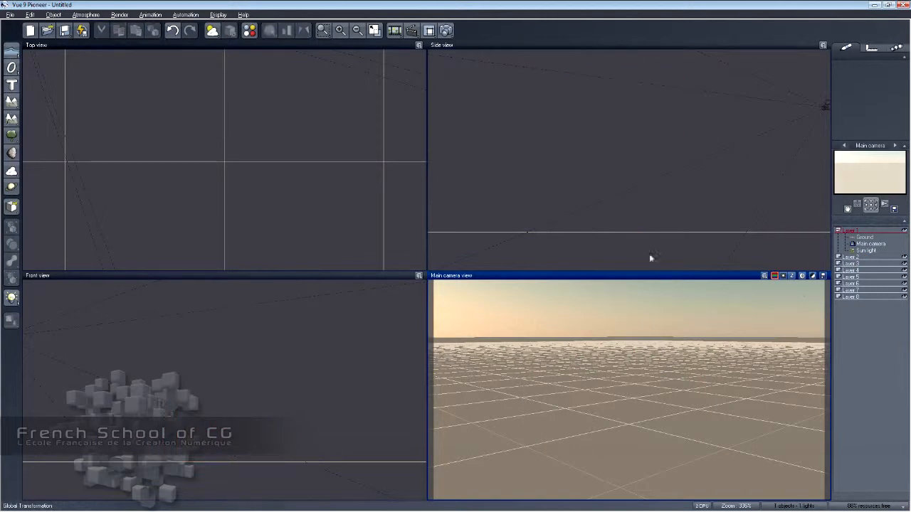
{"action": "left_click", "coordinate": [11, 68]}
{"action": "left_click", "coordinate": [25, 73]}
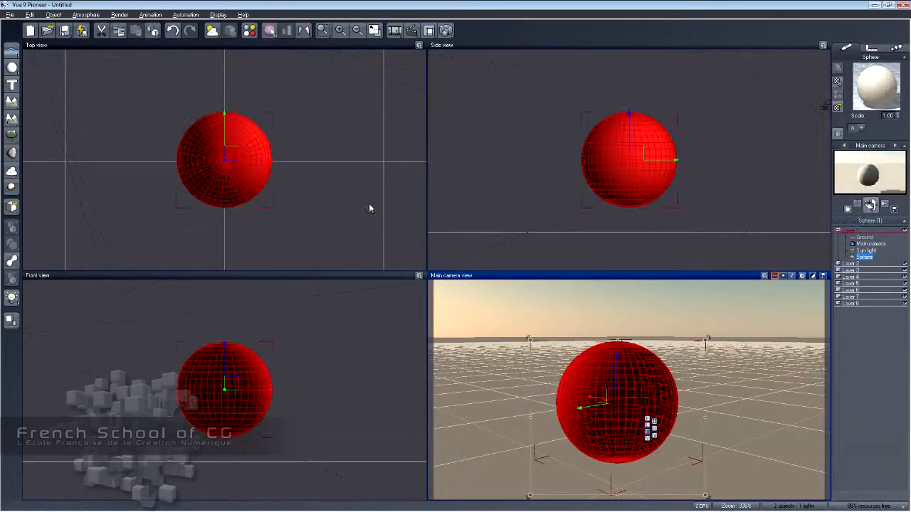
Duplicate the sphere three times to form an overlapping row along the X axis, and raise the last copy in the front view
{"action": "left_click", "coordinate": [294, 171]}
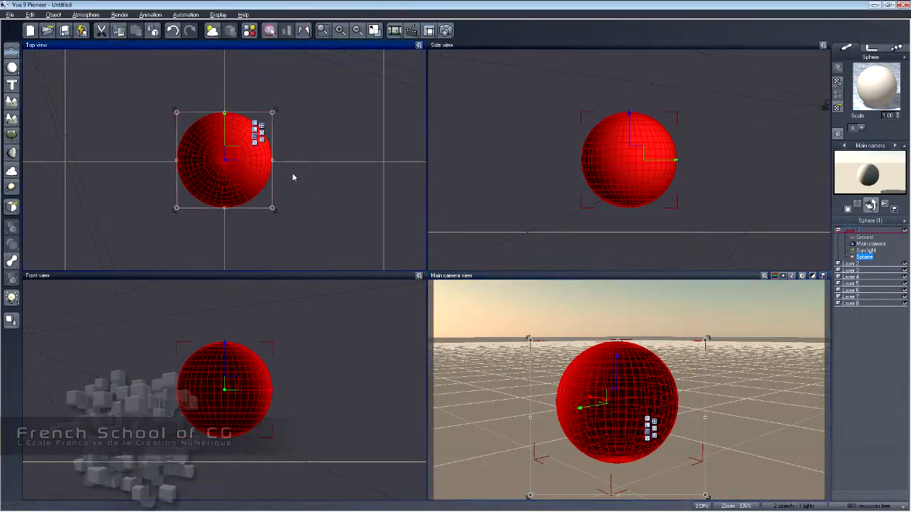
{"action": "scroll", "coordinate": [299, 149], "scroll_direction": "down", "scroll_amount": 4}
{"action": "scroll", "coordinate": [302, 167], "scroll_direction": "down", "scroll_amount": 1}
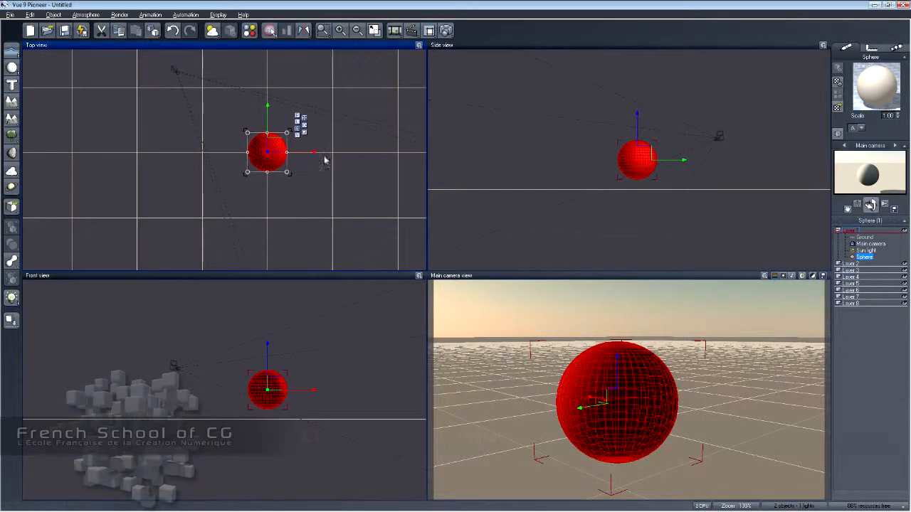
{"action": "key", "text": "ctrl+d"}
{"action": "left_click_drag", "start_coordinate": [302, 147], "coordinate": [349, 146]}
{"action": "key", "text": "ctrl+d"}
{"action": "key", "text": "ctrl+d"}
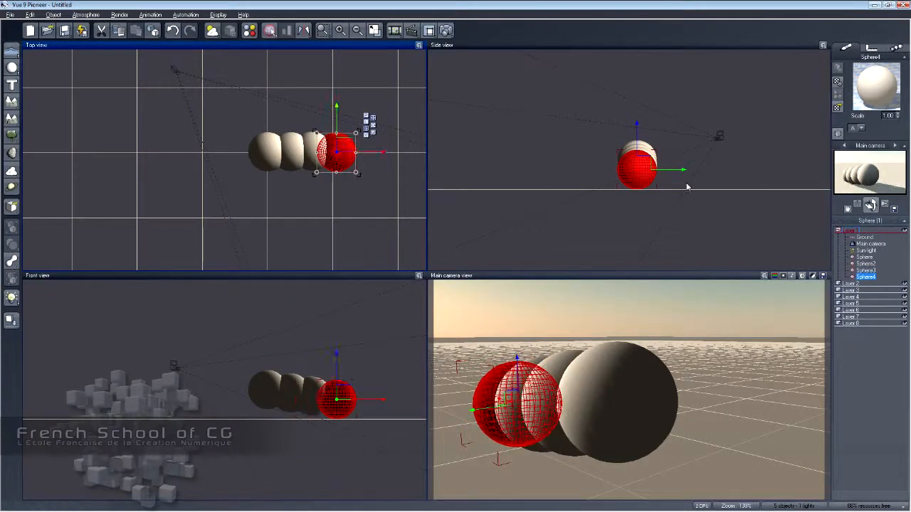
{"action": "mouse_move", "coordinate": [349, 390]}
{"action": "left_mouse_down"}
{"action": "mouse_move", "coordinate": [347, 373]}
{"action": "mouse_move", "coordinate": [335, 383]}
{"action": "left_mouse_up"}
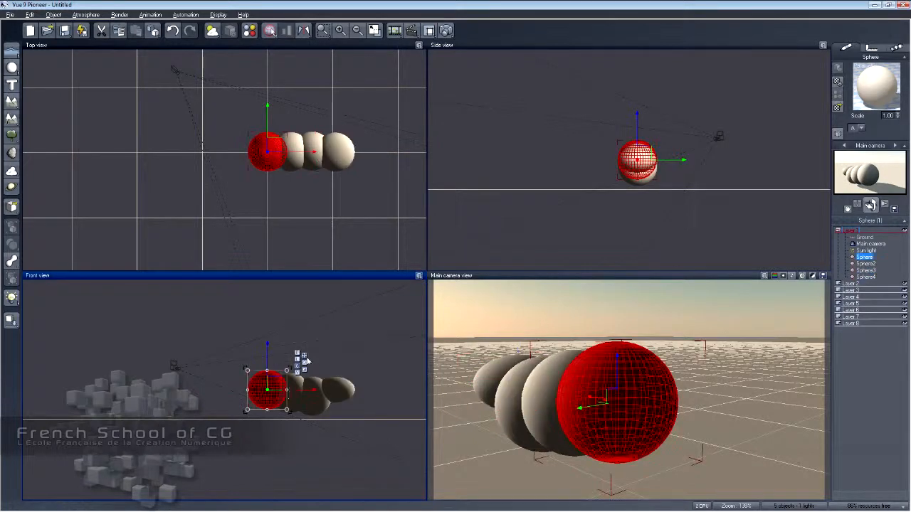
Stretch the first sphere horizontally into an ellipsoid and orbit the main camera to face the row from the opposite side
{"action": "left_click_drag", "start_coordinate": [286, 390], "coordinate": [305, 390]}
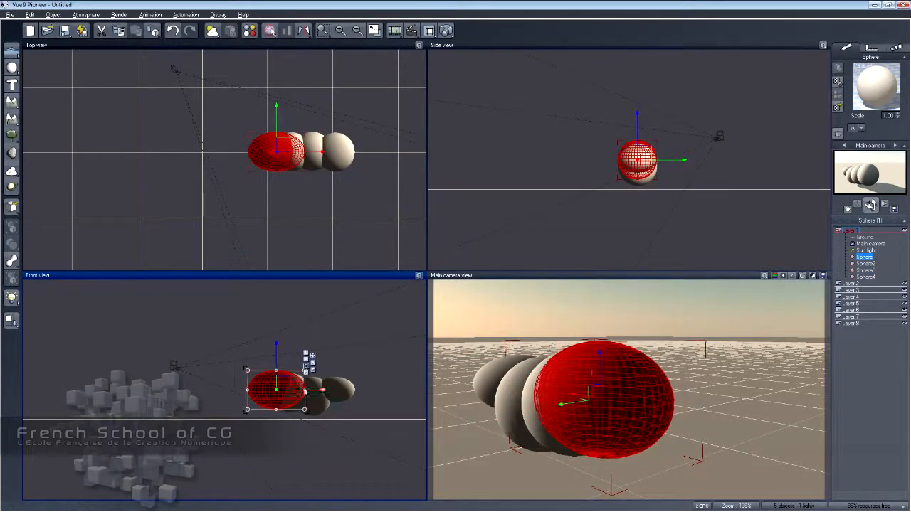
{"action": "left_click_drag", "start_coordinate": [870, 205], "coordinate": [526, 217]}
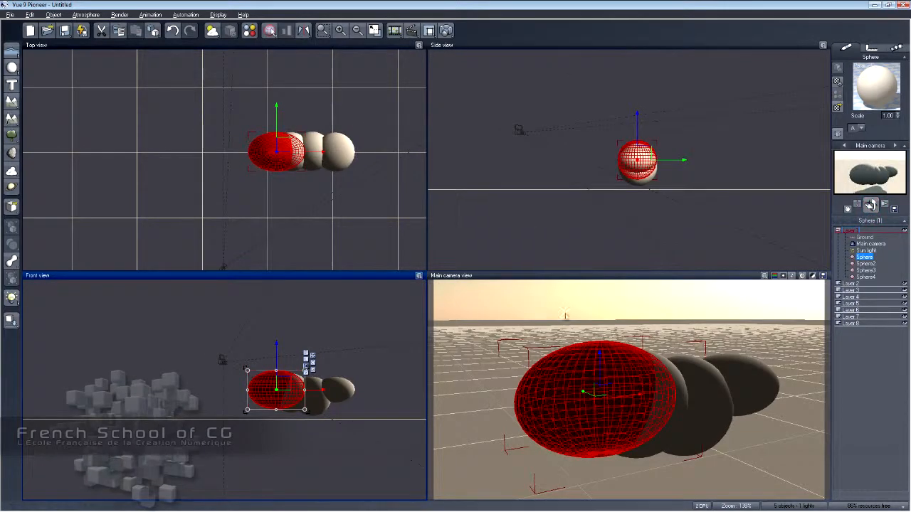
Combine all four spheres into a metablob and render the blended shape in the main camera view
{"action": "left_click", "coordinate": [867, 277], "text": "shift"}
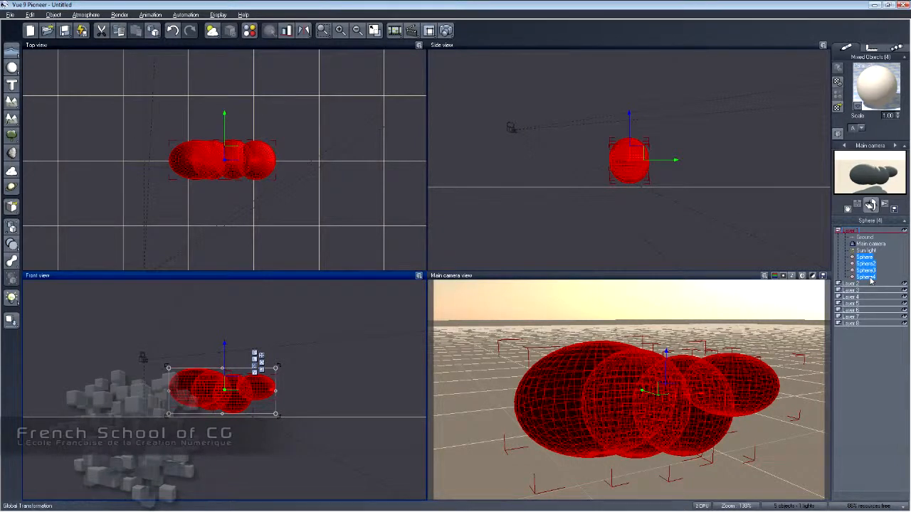
{"action": "left_click", "coordinate": [12, 261]}
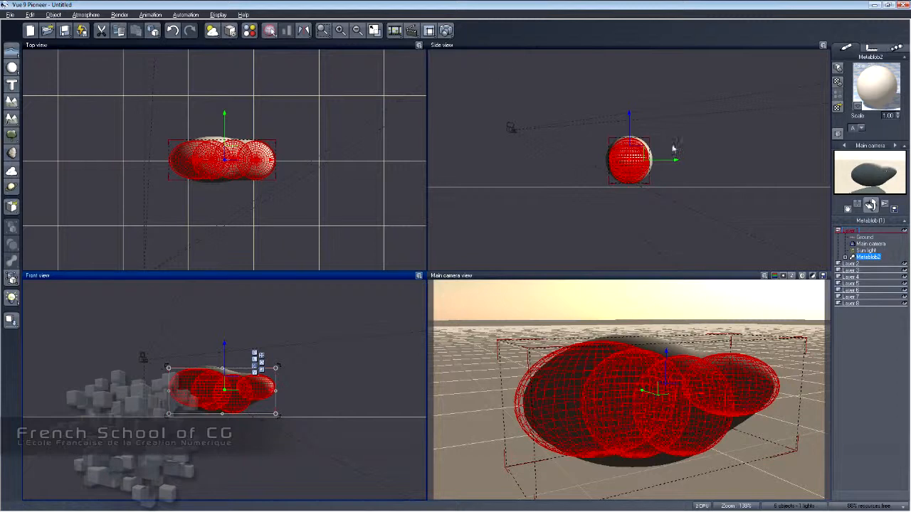
{"action": "left_click", "coordinate": [447, 30]}
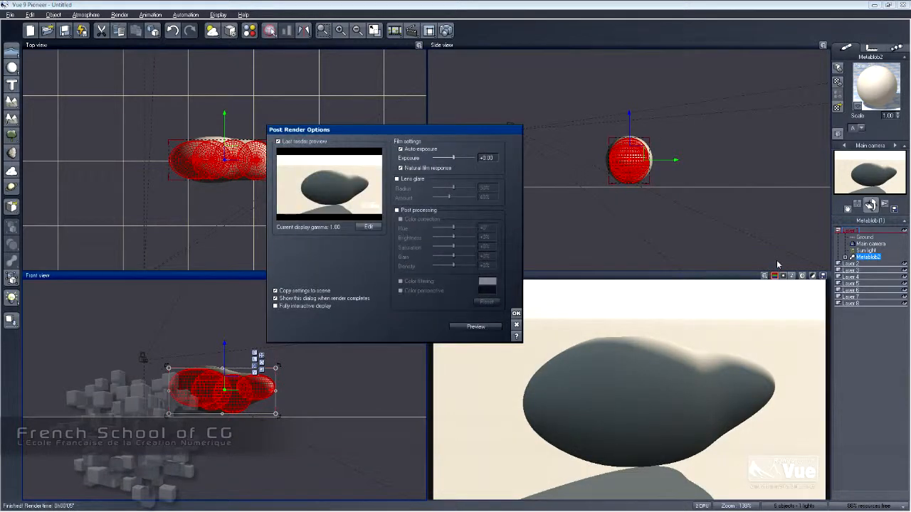
{"action": "left_click", "coordinate": [516, 313]}
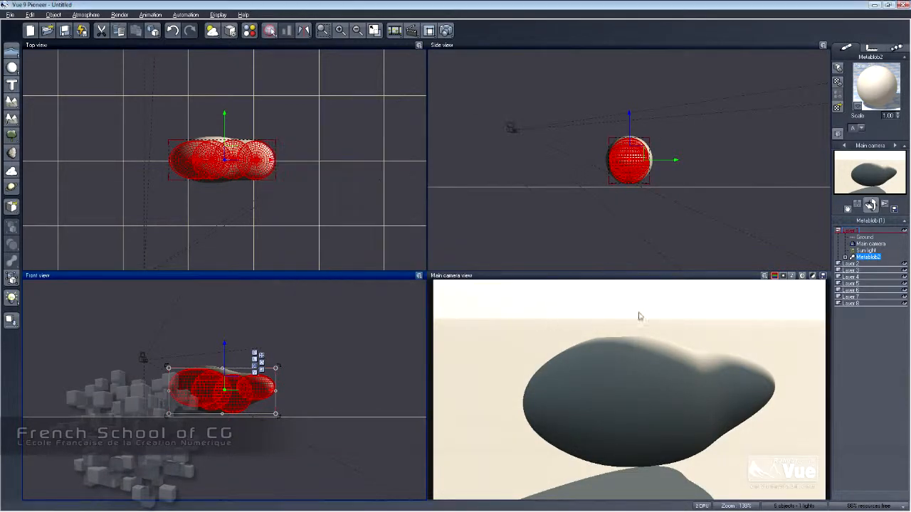
Duplicate the first sphere of the metablob, raise the copy to the body's upper surface and scale it down
{"action": "left_click", "coordinate": [844, 257]}
{"action": "left_click", "coordinate": [872, 366]}
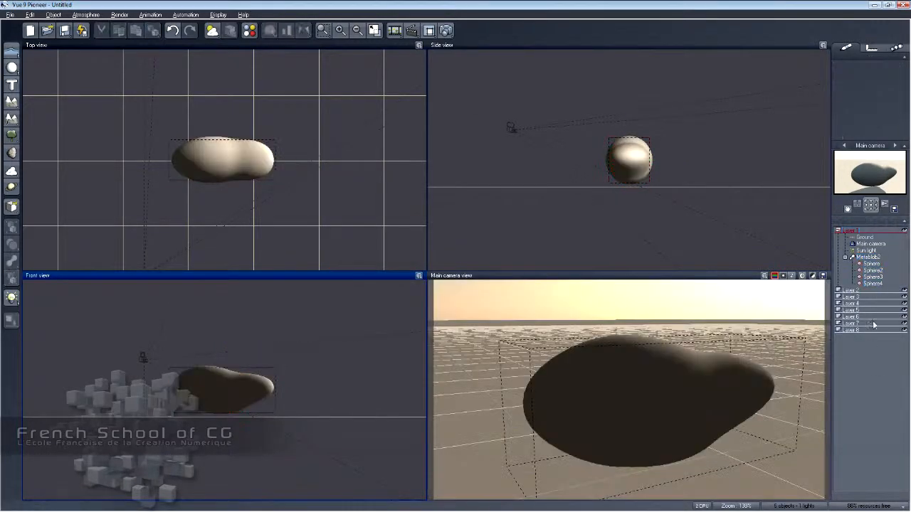
{"action": "left_click", "coordinate": [868, 266]}
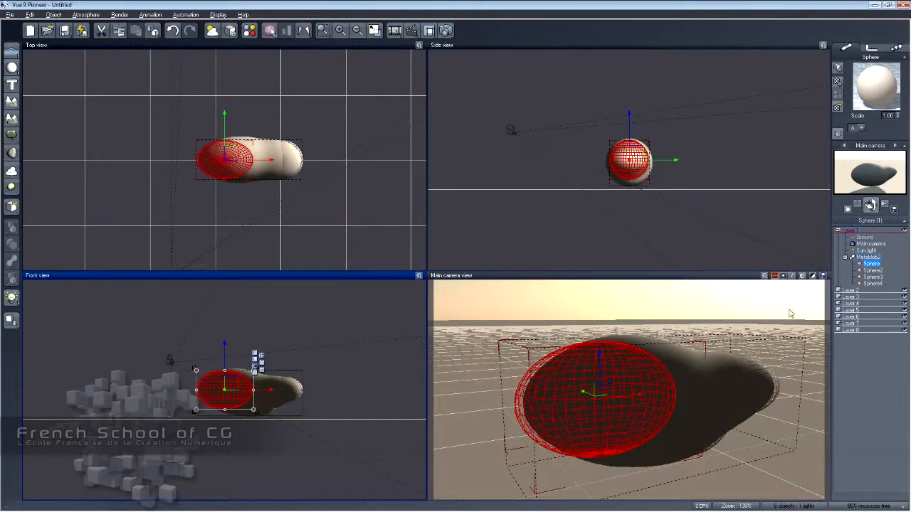
{"action": "key", "text": "alt+d"}
{"action": "left_click_drag", "start_coordinate": [610, 366], "coordinate": [615, 324]}
{"action": "key", "text": "r"}
{"action": "left_click", "coordinate": [650, 402]}
{"action": "left_click_drag", "start_coordinate": [634, 379], "coordinate": [580, 406]}
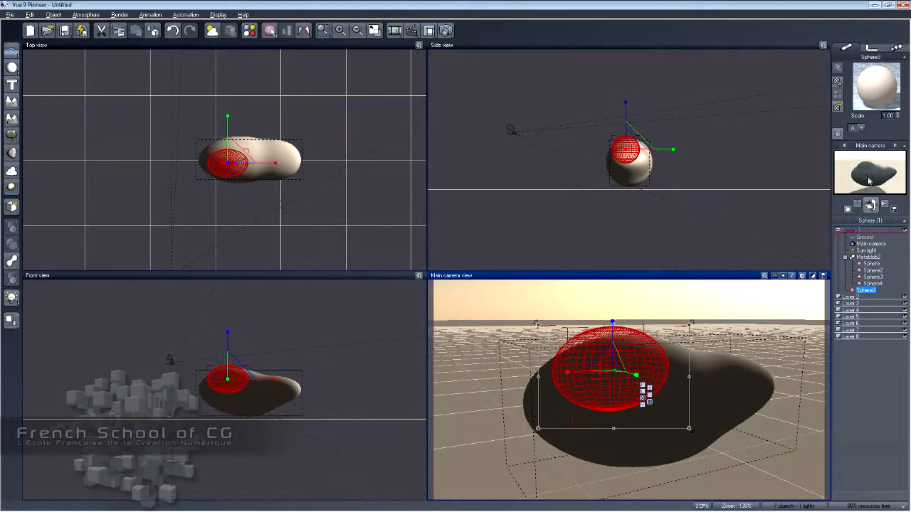
Move the small sphere copy into the Metablob2 group so that it blends with the other spheres
{"action": "left_click_drag", "start_coordinate": [865, 291], "coordinate": [873, 260]}
{"action": "left_click", "coordinate": [874, 291]}
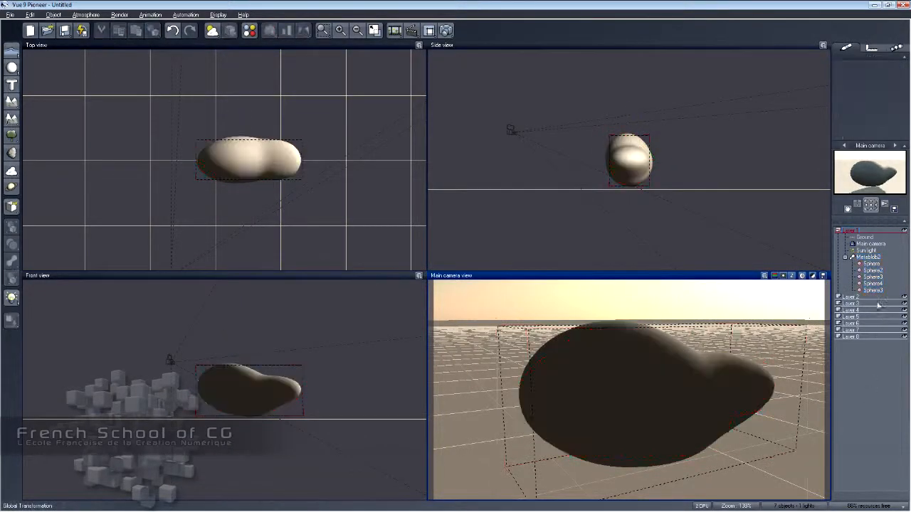
Try a subtractive effect for the third sphere in the row and refresh the camera preview
{"action": "left_click", "coordinate": [872, 277]}
{"action": "right_click", "coordinate": [870, 280]}
{"action": "left_click", "coordinate": [829, 399]}
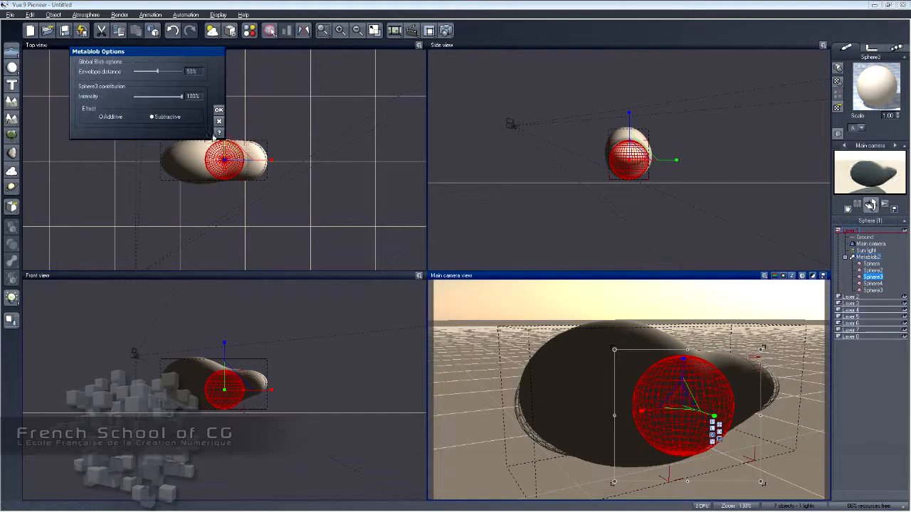
{"action": "left_click", "coordinate": [155, 118]}
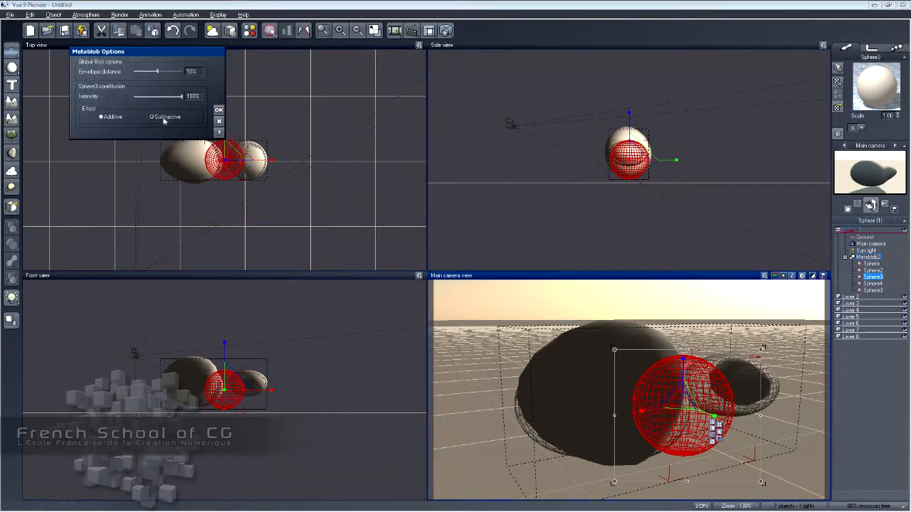
{"action": "left_click", "coordinate": [877, 175]}
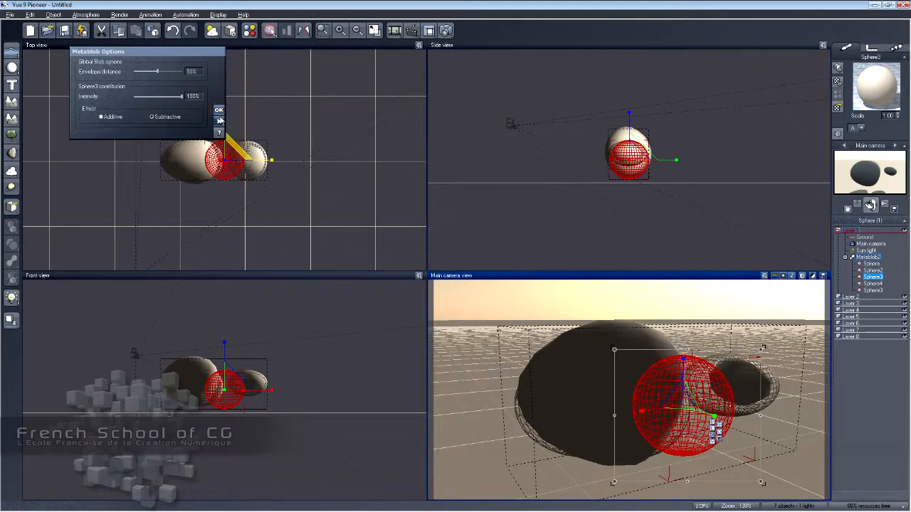
{"action": "left_click", "coordinate": [218, 110]}
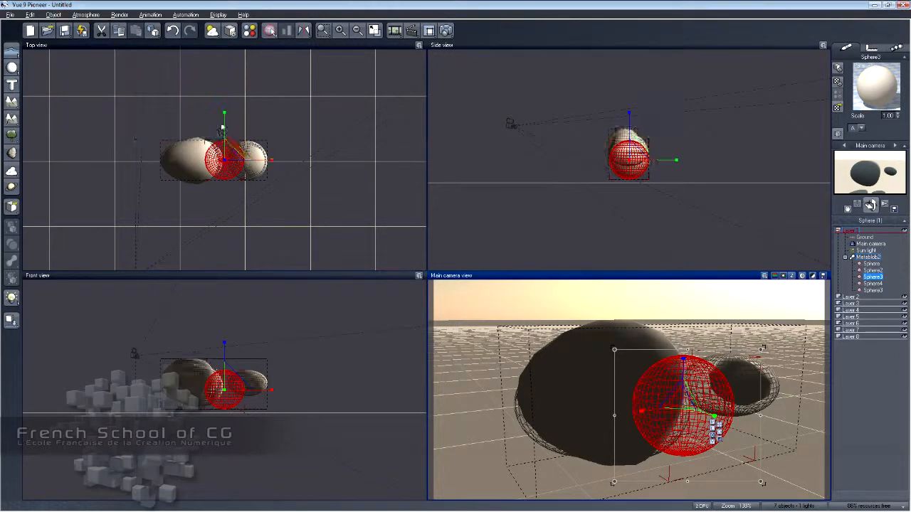
Give the small sphere copy at the end of the Metablob2 group a subtractive effect and render the main camera view
{"action": "left_click", "coordinate": [874, 290]}
{"action": "right_click", "coordinate": [874, 292]}
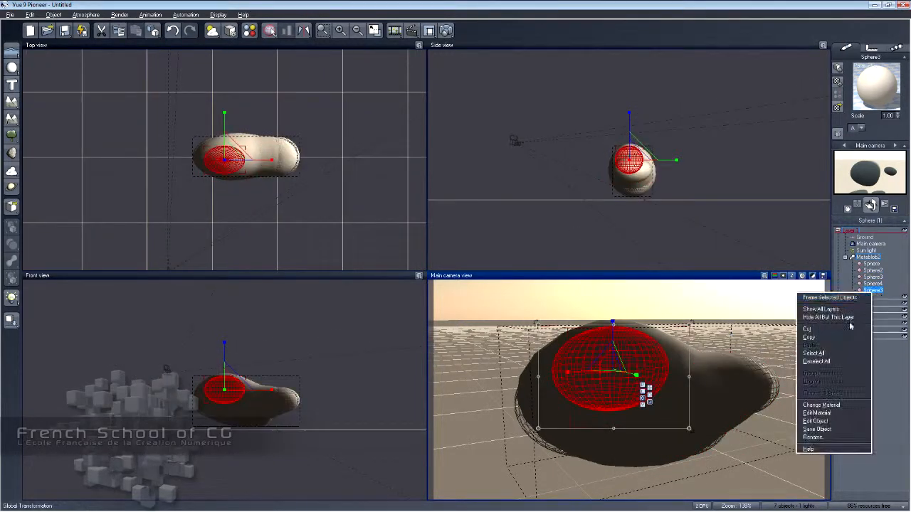
{"action": "left_click", "coordinate": [832, 426]}
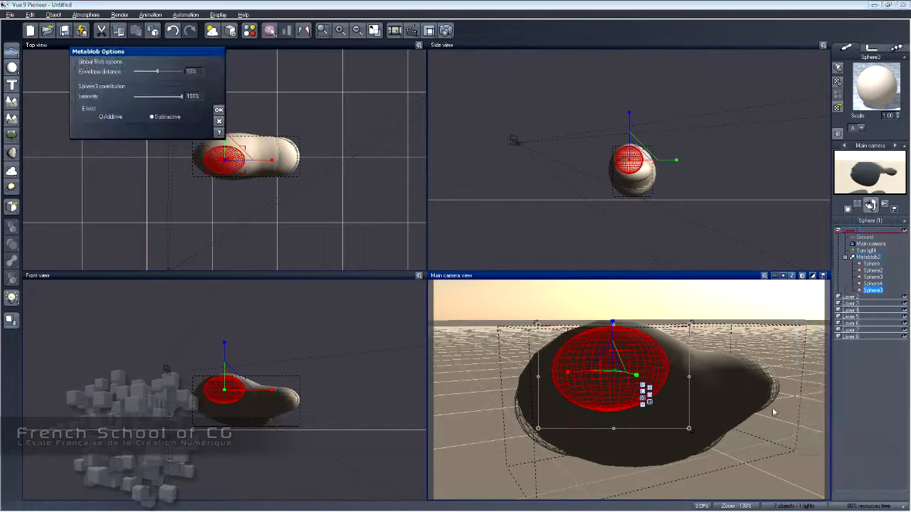
{"action": "left_click", "coordinate": [151, 117]}
{"action": "left_click", "coordinate": [219, 110]}
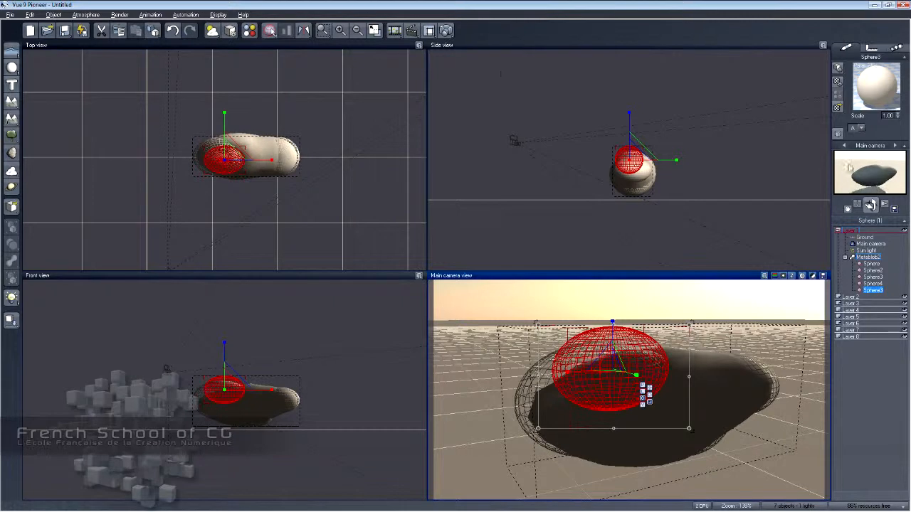
{"action": "left_click", "coordinate": [446, 30]}
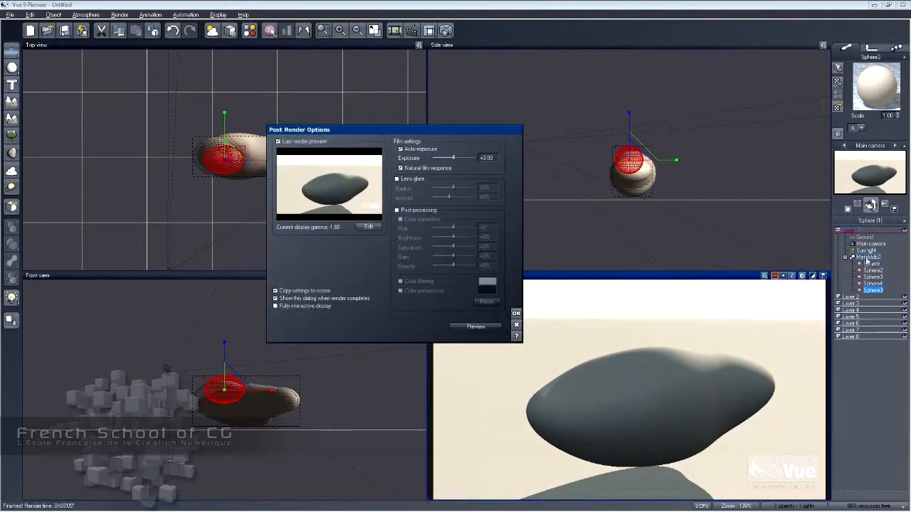
{"action": "left_click", "coordinate": [516, 313]}
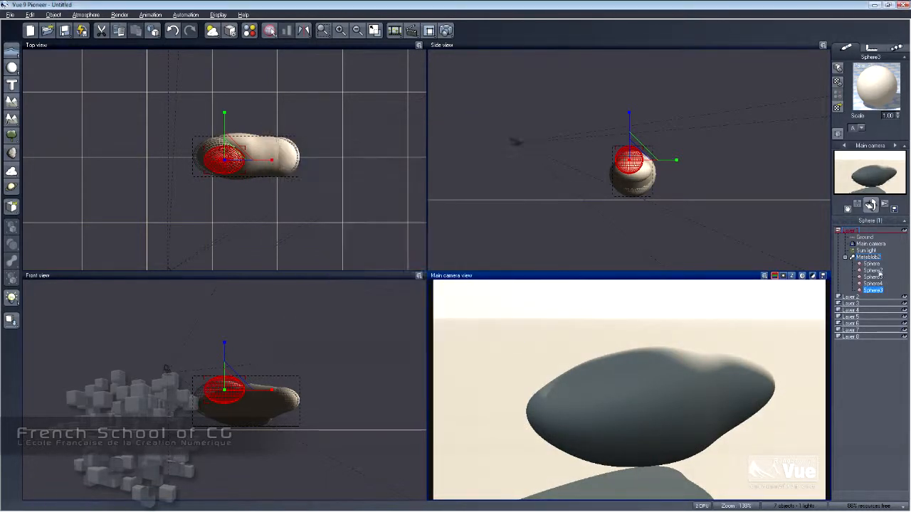
{"action": "left_click", "coordinate": [868, 257]}
{"action": "left_click", "coordinate": [12, 68]}
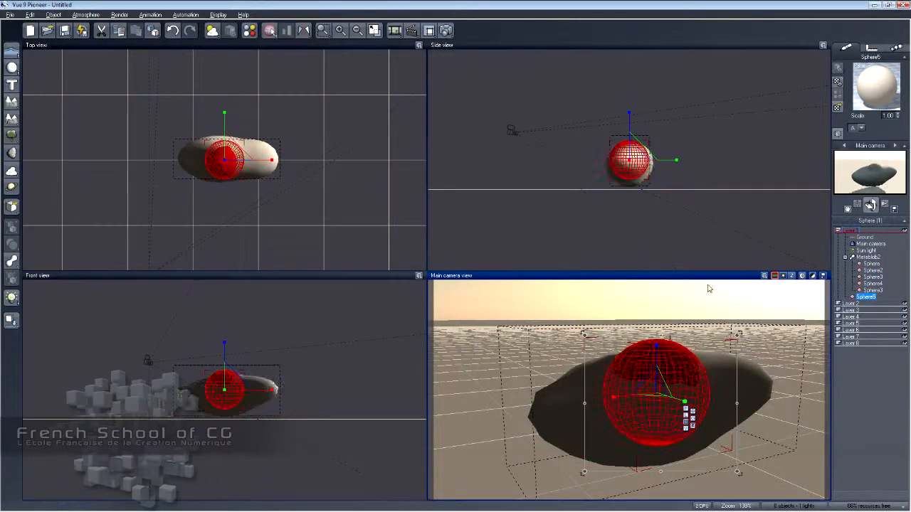
{"action": "key", "text": "Delete"}
Add a scaled-down cube at the body's upper surface to the Metablob2 group and render the blended shape
{"action": "left_click", "coordinate": [11, 68]}
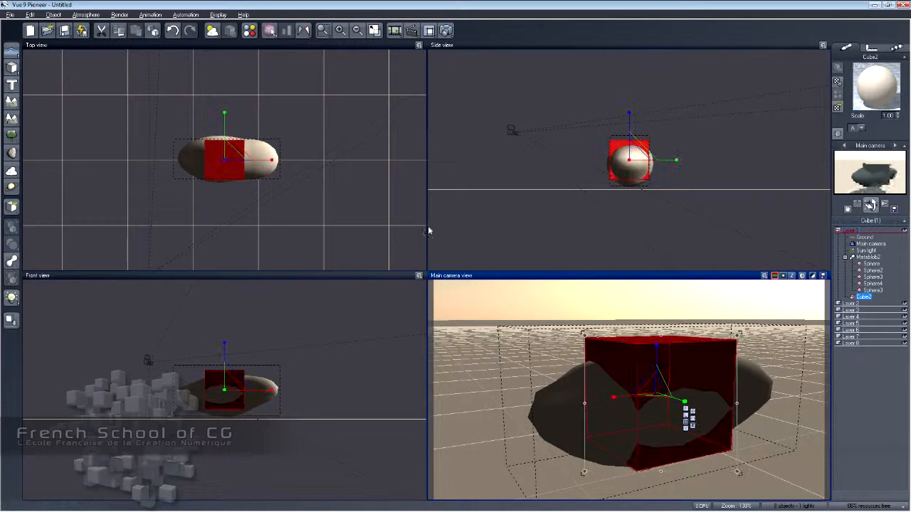
{"action": "left_click_drag", "start_coordinate": [692, 426], "coordinate": [608, 471]}
{"action": "left_click", "coordinate": [693, 416]}
{"action": "left_click_drag", "start_coordinate": [659, 351], "coordinate": [658, 309]}
{"action": "left_click_drag", "start_coordinate": [864, 297], "coordinate": [868, 257]}
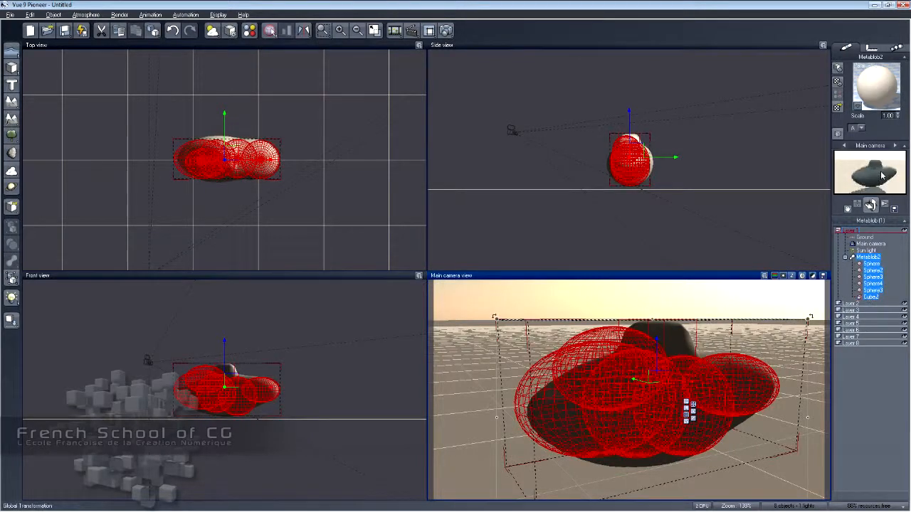
{"action": "left_click", "coordinate": [446, 32]}
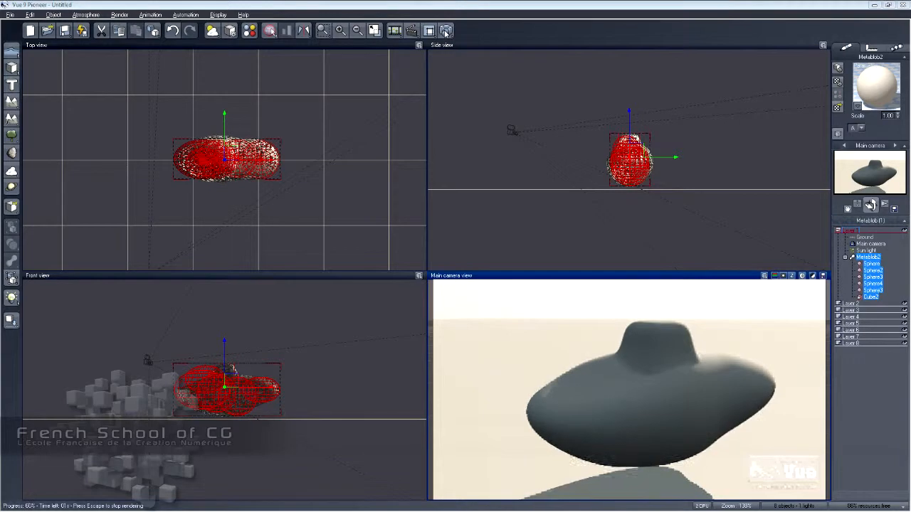
{"action": "left_click", "coordinate": [517, 326]}
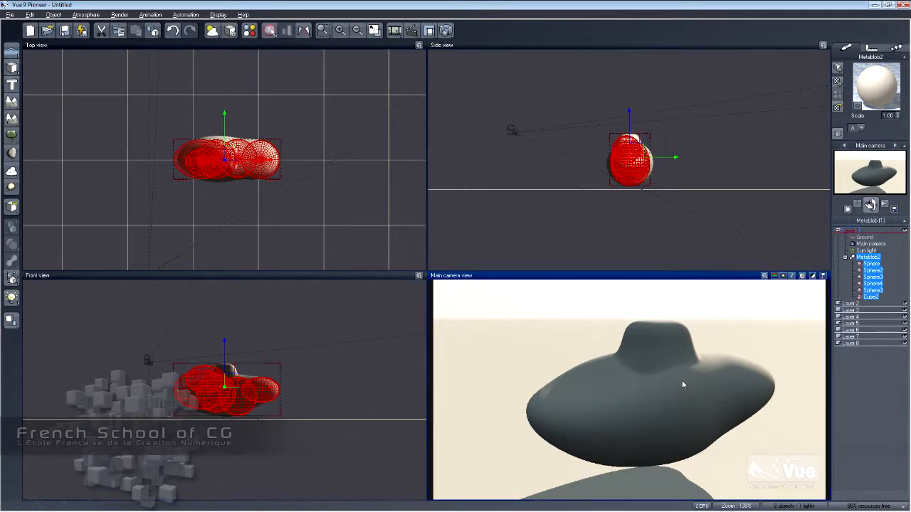
Ungroup Metablob2 and combine its primitives into a hyperblob, replacing all materials with the default hypertexture
{"action": "left_click", "coordinate": [846, 257]}
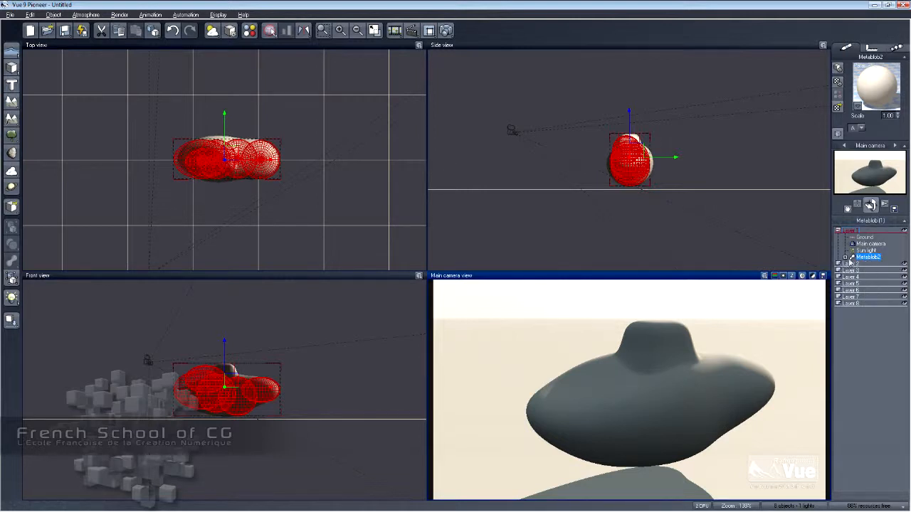
{"action": "left_click", "coordinate": [846, 258]}
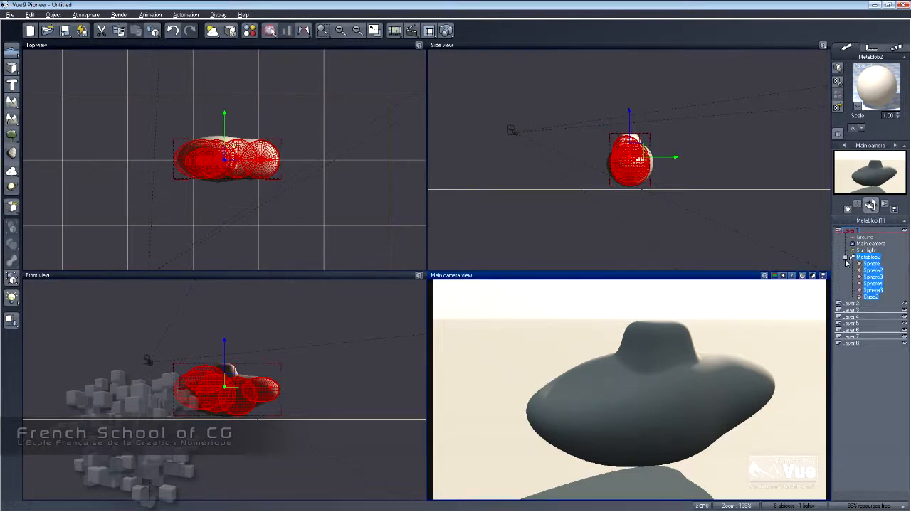
{"action": "left_click", "coordinate": [11, 280]}
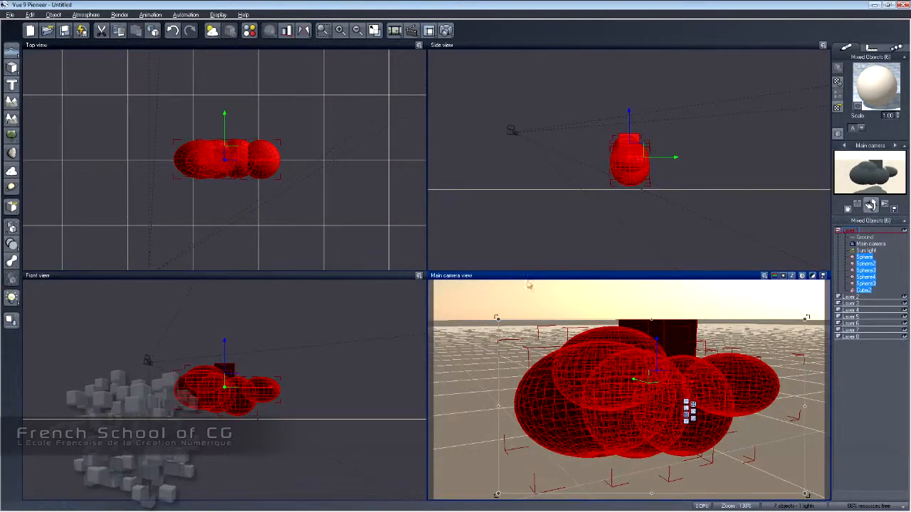
{"action": "left_click", "coordinate": [11, 261]}
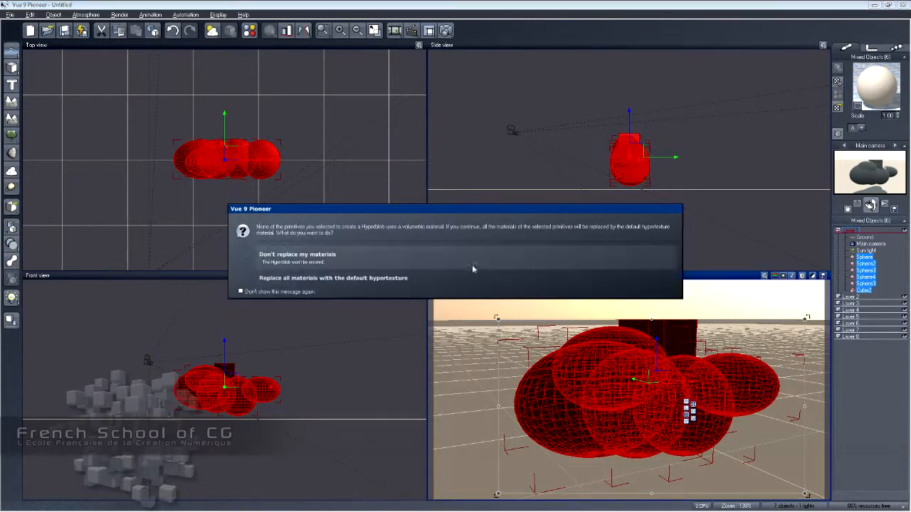
{"action": "left_click_drag", "start_coordinate": [461, 210], "coordinate": [469, 203]}
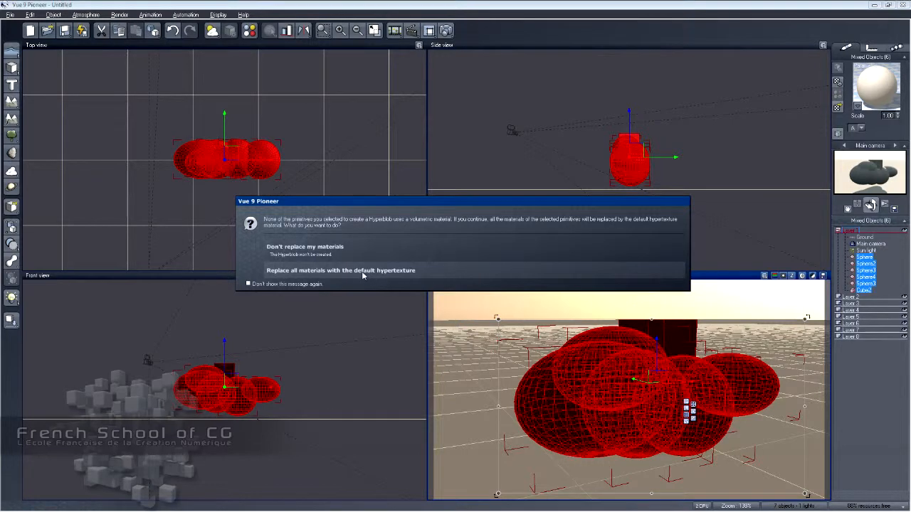
{"action": "left_click", "coordinate": [367, 275]}
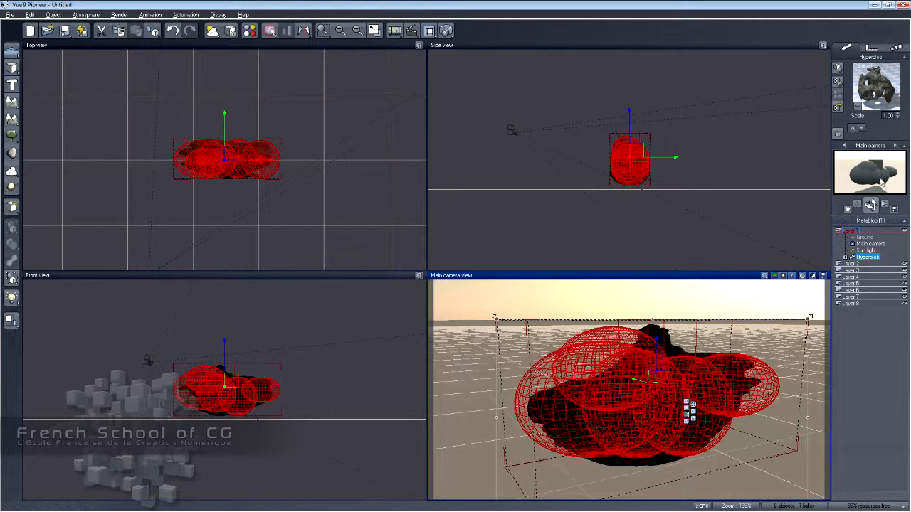
Render the hyperblob, swing the main camera around to its lit opposite side and render it again
{"action": "left_click", "coordinate": [446, 31]}
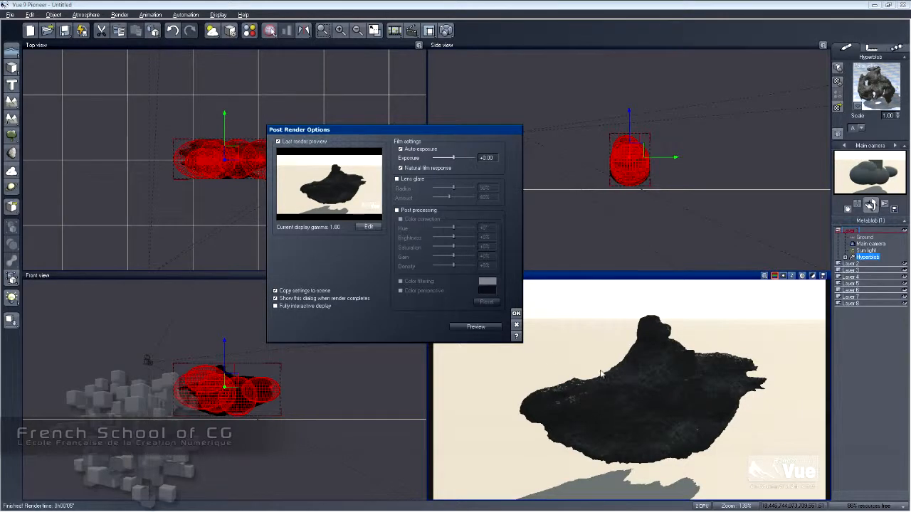
{"action": "left_click", "coordinate": [516, 313]}
{"action": "right_click_drag", "start_coordinate": [297, 218], "coordinate": [254, 228]}
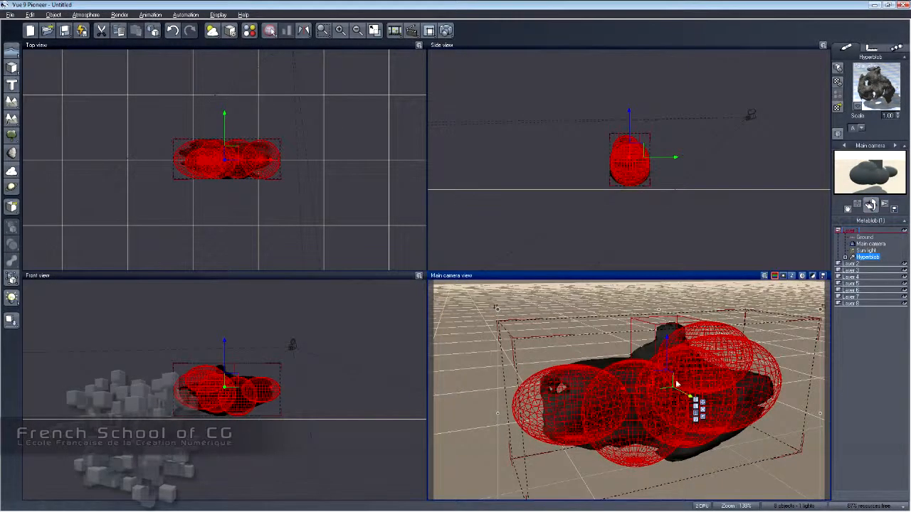
{"action": "left_click", "coordinate": [445, 31]}
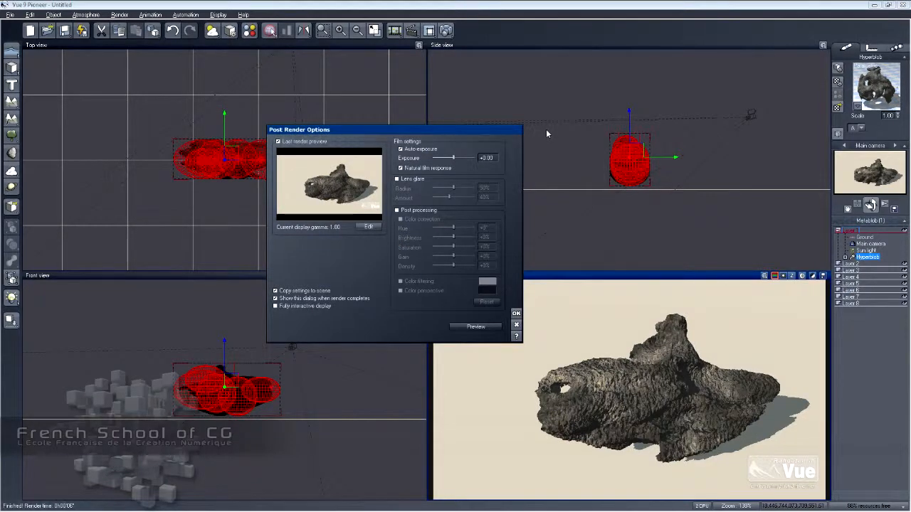
{"action": "left_click", "coordinate": [516, 314]}
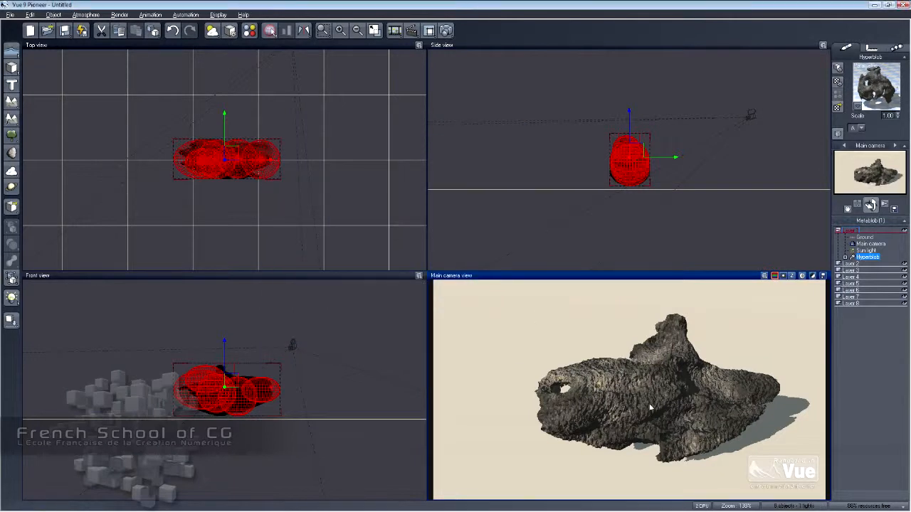
Examine the DefaultHyperBlob material's color and density, lighting model and hypertexture settings, and render the scene again
{"action": "left_click", "coordinate": [845, 257]}
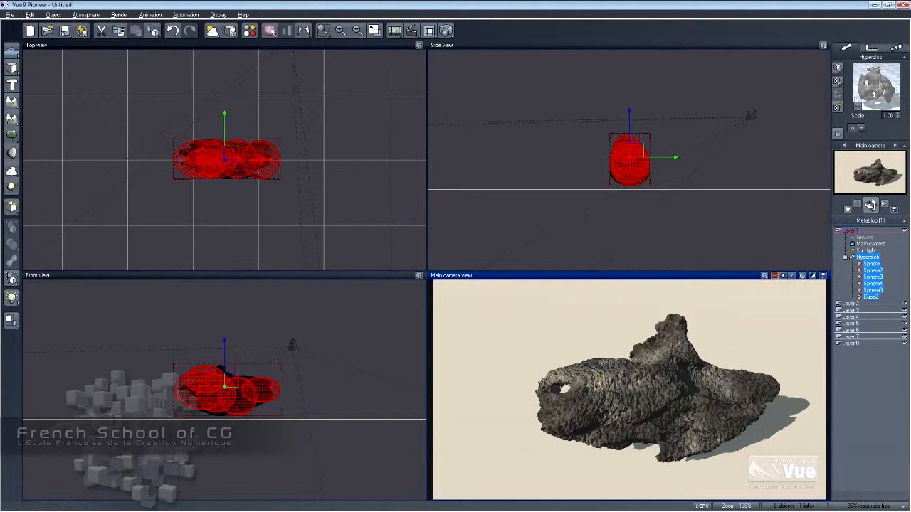
{"action": "double_click", "coordinate": [875, 85]}
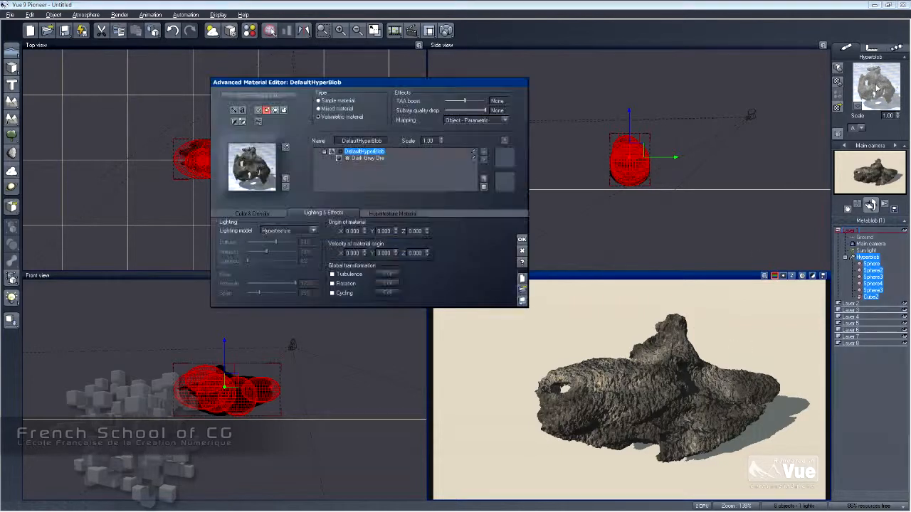
{"action": "left_click", "coordinate": [274, 214]}
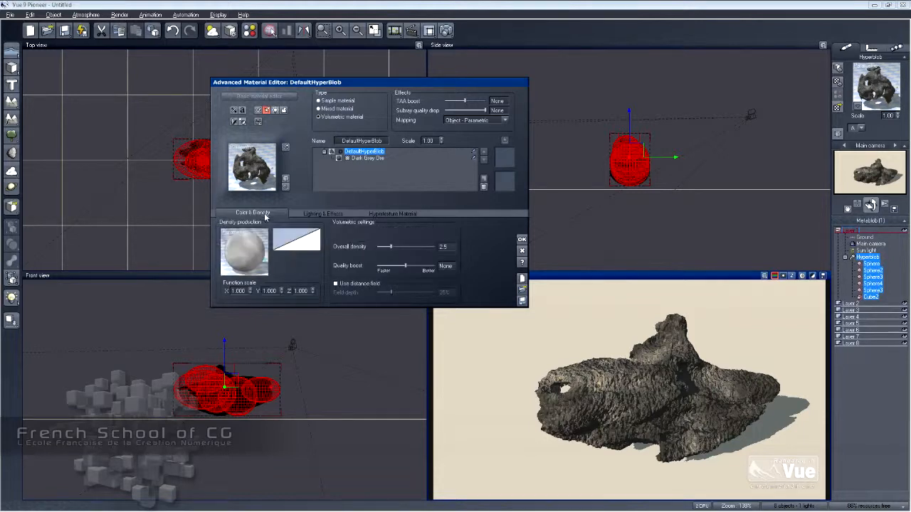
{"action": "left_click", "coordinate": [393, 213]}
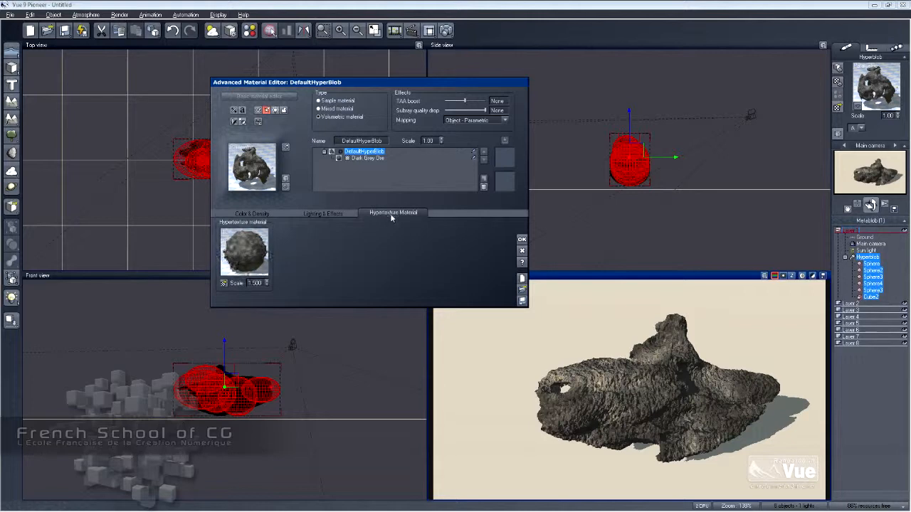
{"action": "left_click", "coordinate": [252, 214]}
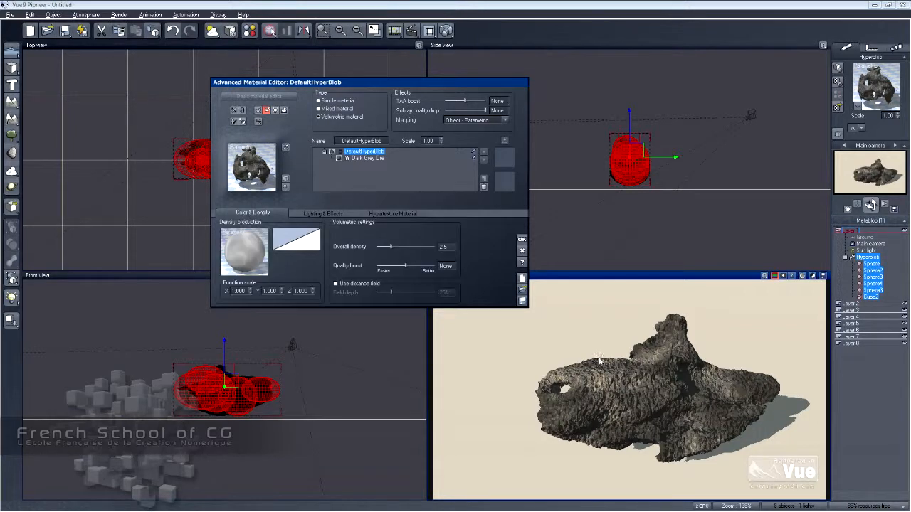
{"action": "left_click", "coordinate": [410, 213]}
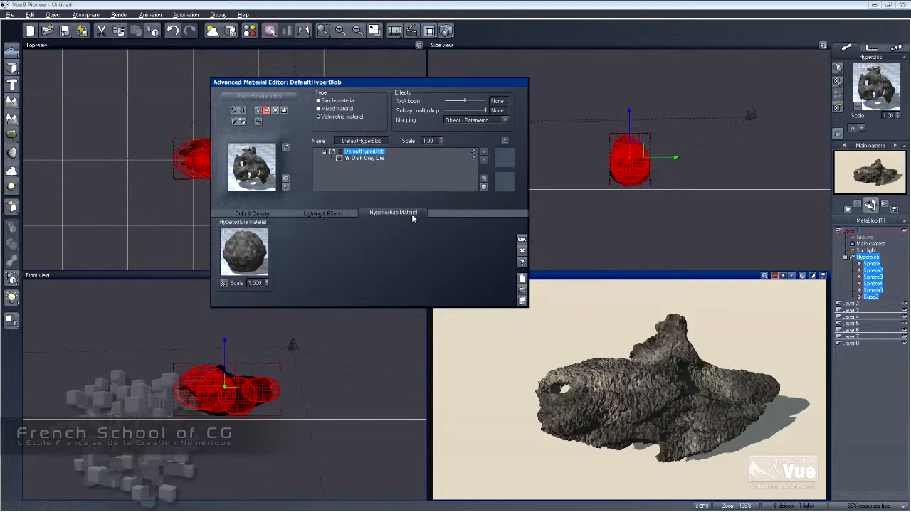
{"action": "left_click", "coordinate": [322, 213]}
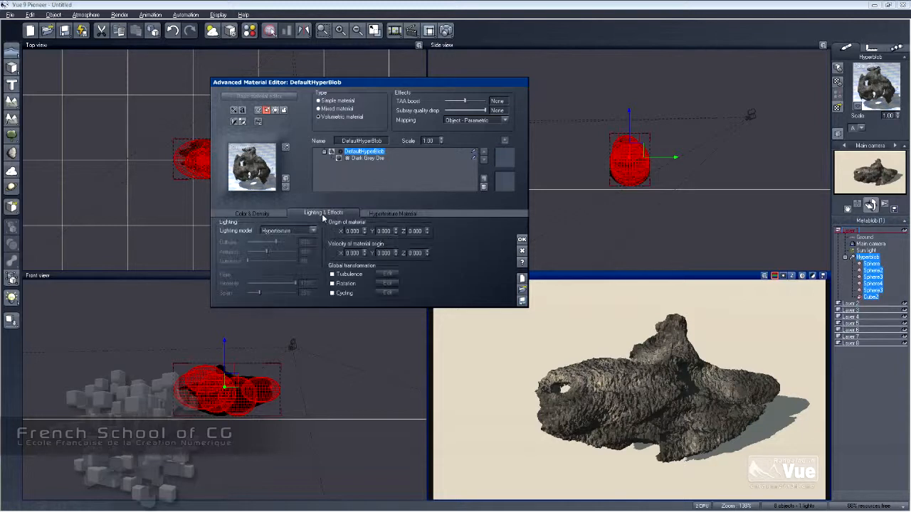
{"action": "left_click", "coordinate": [313, 232]}
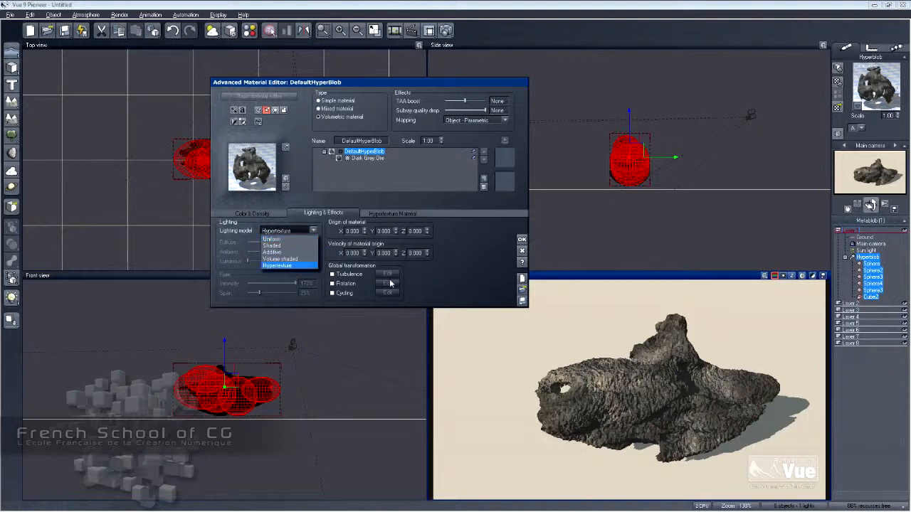
{"action": "left_click", "coordinate": [486, 275]}
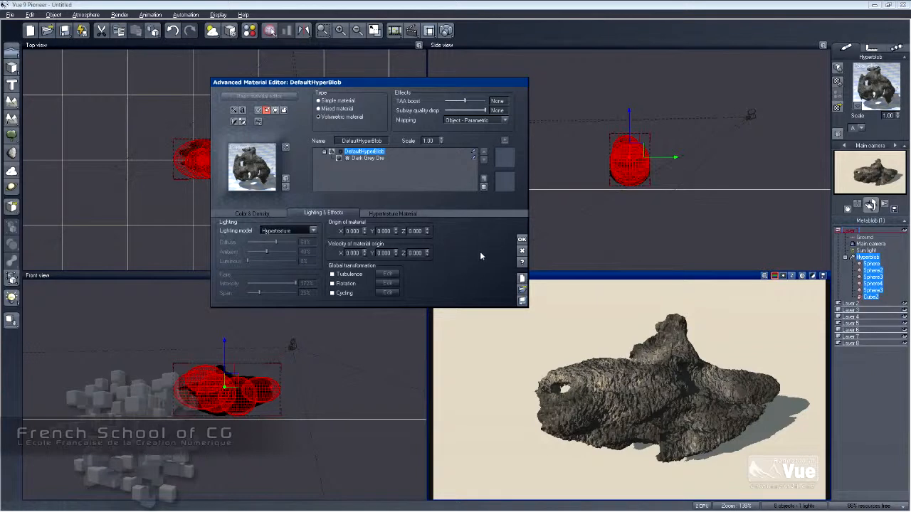
{"action": "left_click", "coordinate": [522, 241]}
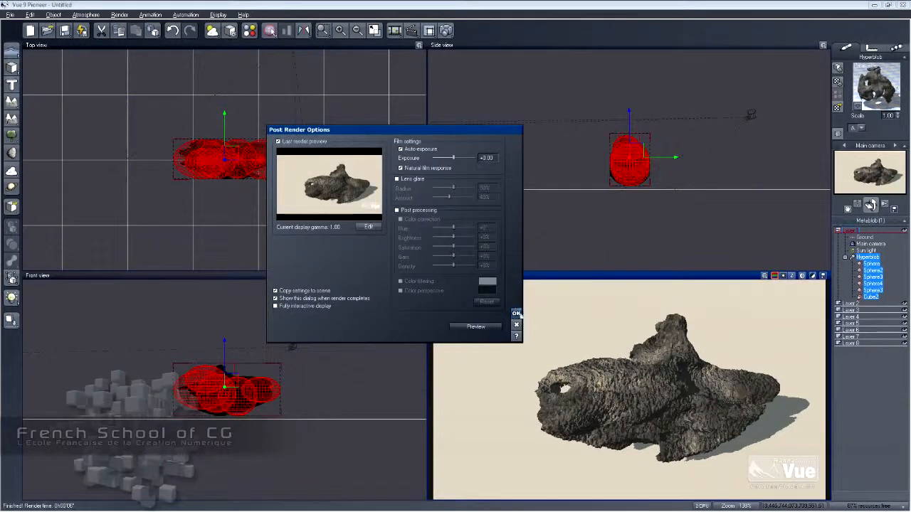
{"action": "left_click", "coordinate": [516, 314]}
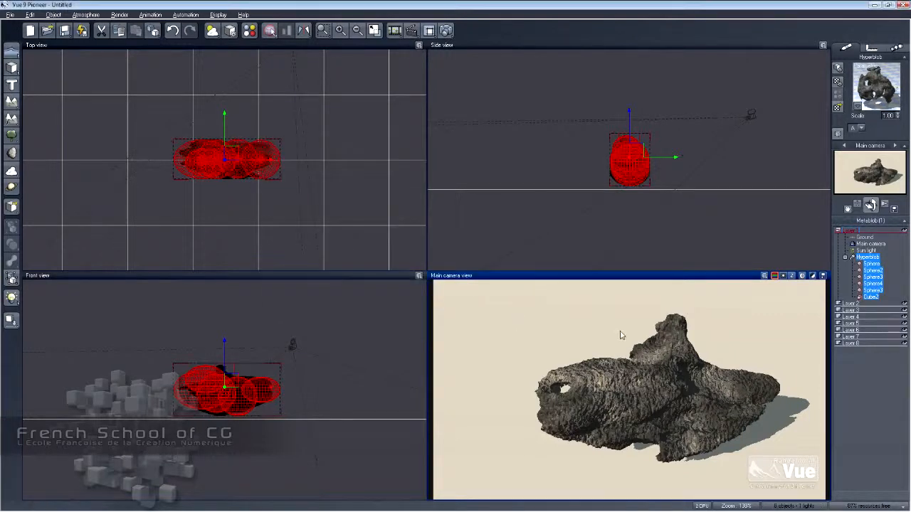